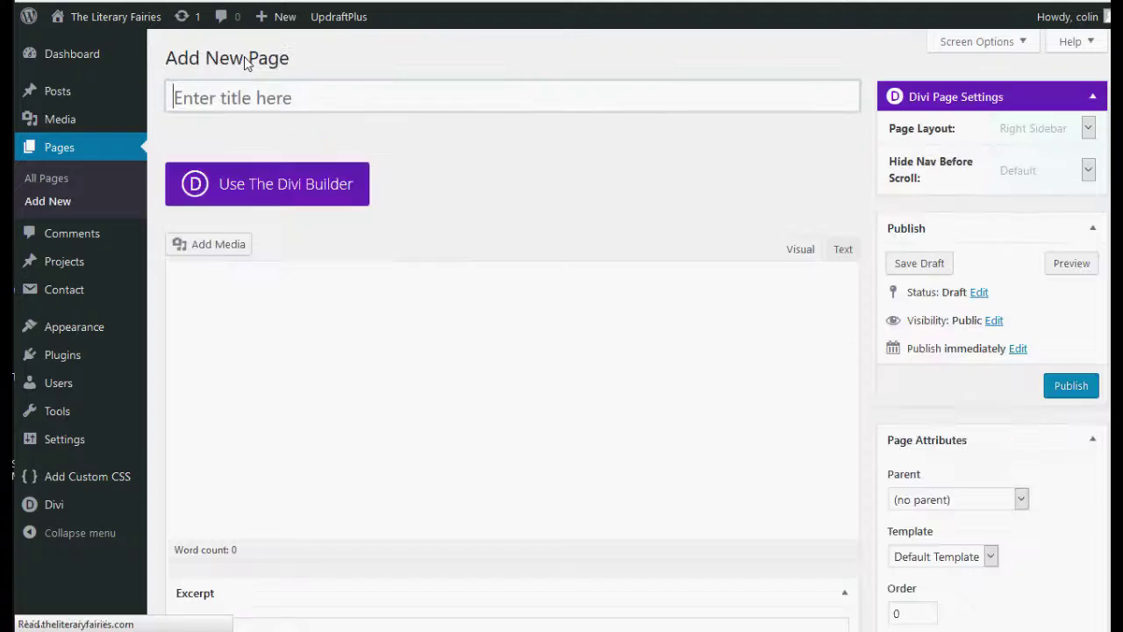
# - Enter the first name as the new page's title and enable the Divi Builder
pyautogui.click(274, 100)
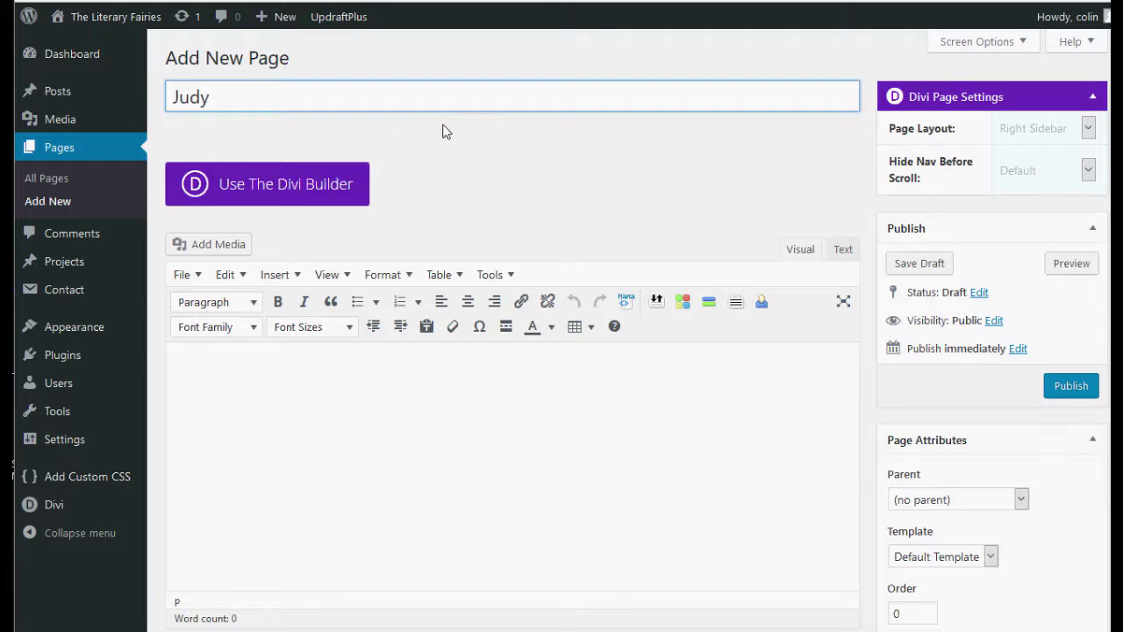
pyautogui.click(228, 192)
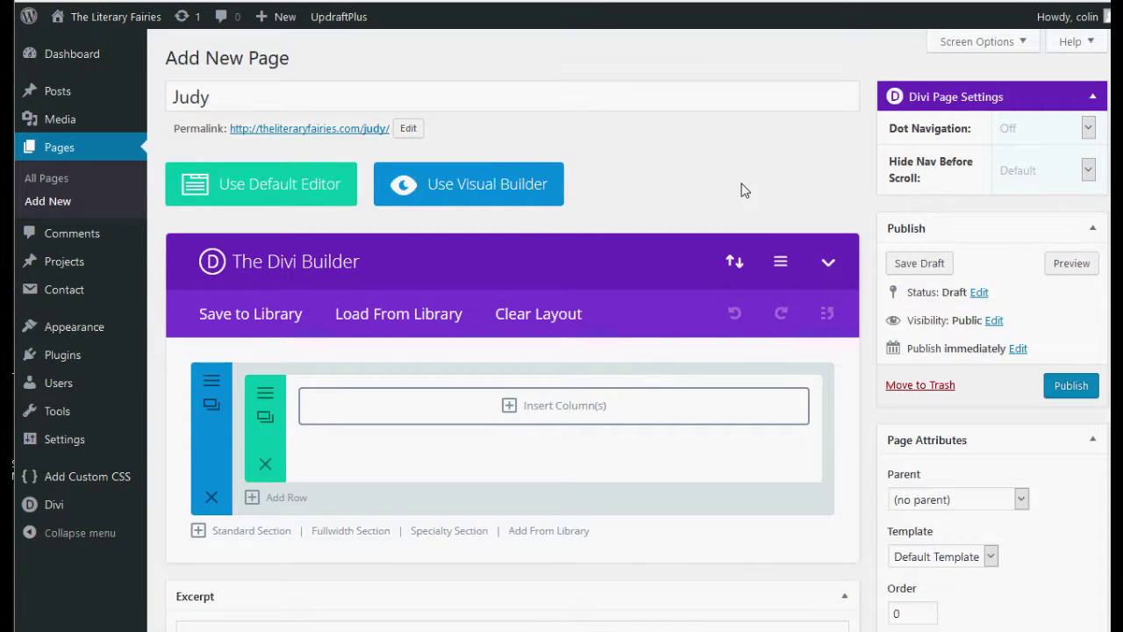
# - Add the Fairy header section from the library and delete the empty section above it
pyautogui.scroll(-2, 744, 233)
pyautogui.scroll(3, 745, 233)
pyautogui.scroll(-1, 465, 526)
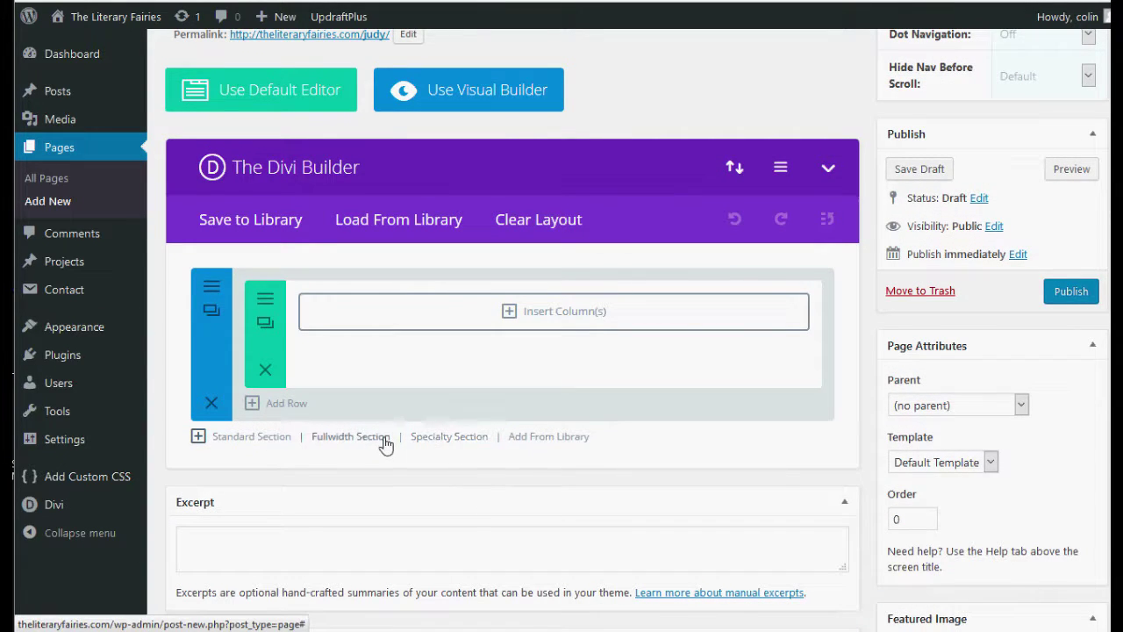
pyautogui.click(549, 439)
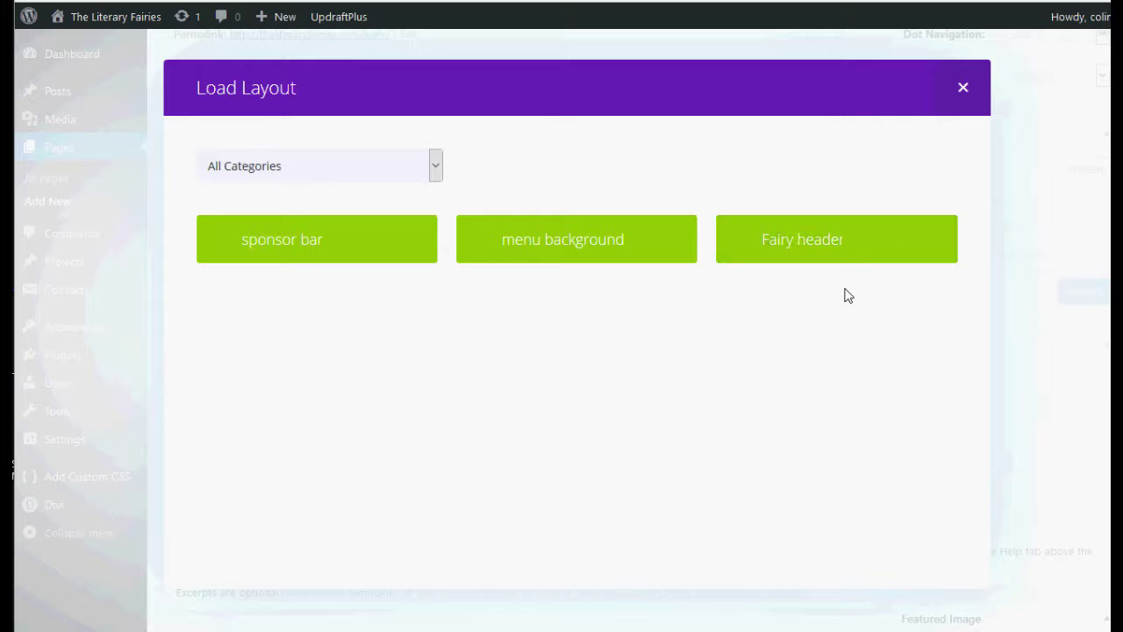
pyautogui.click(848, 254)
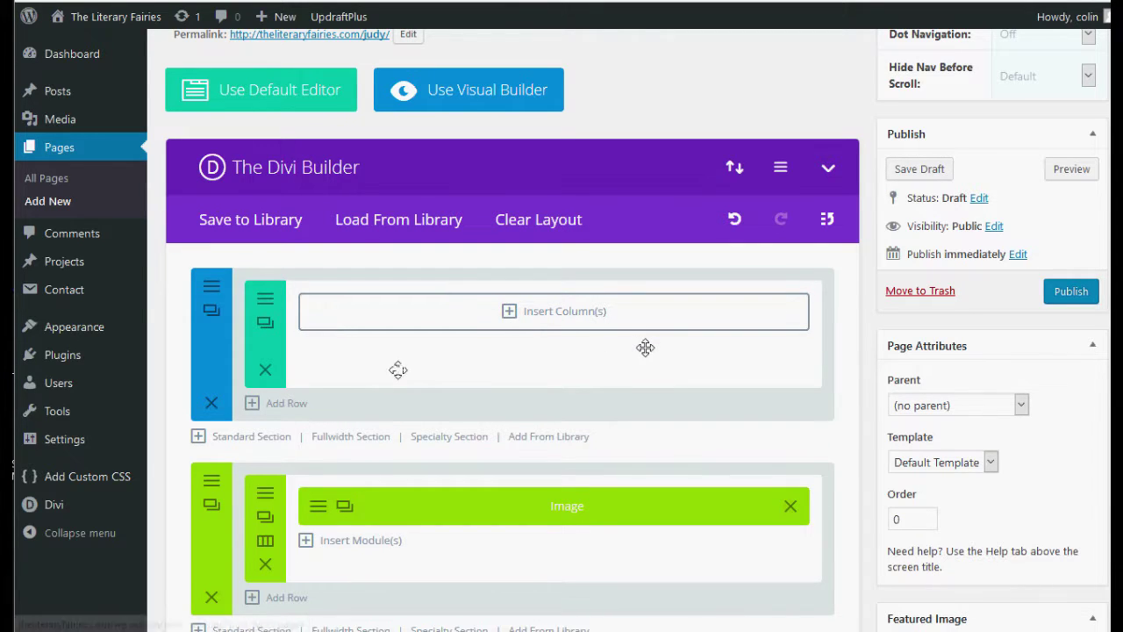
pyautogui.click(212, 404)
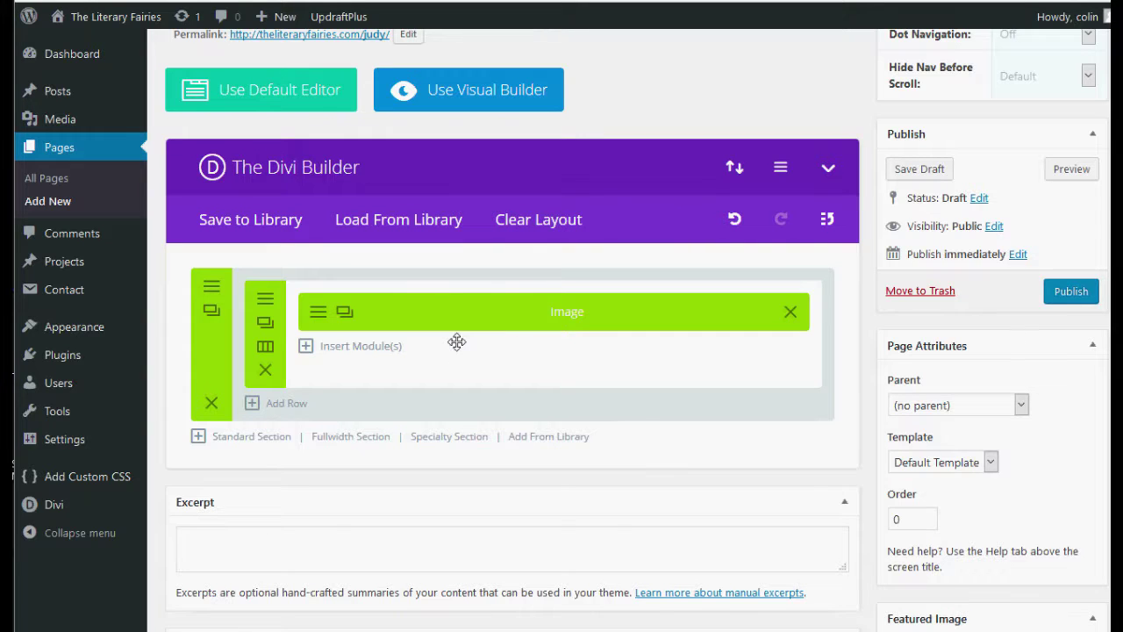
# - Publish the page and check it on the live site before returning to the page editor
pyautogui.click(1065, 288)
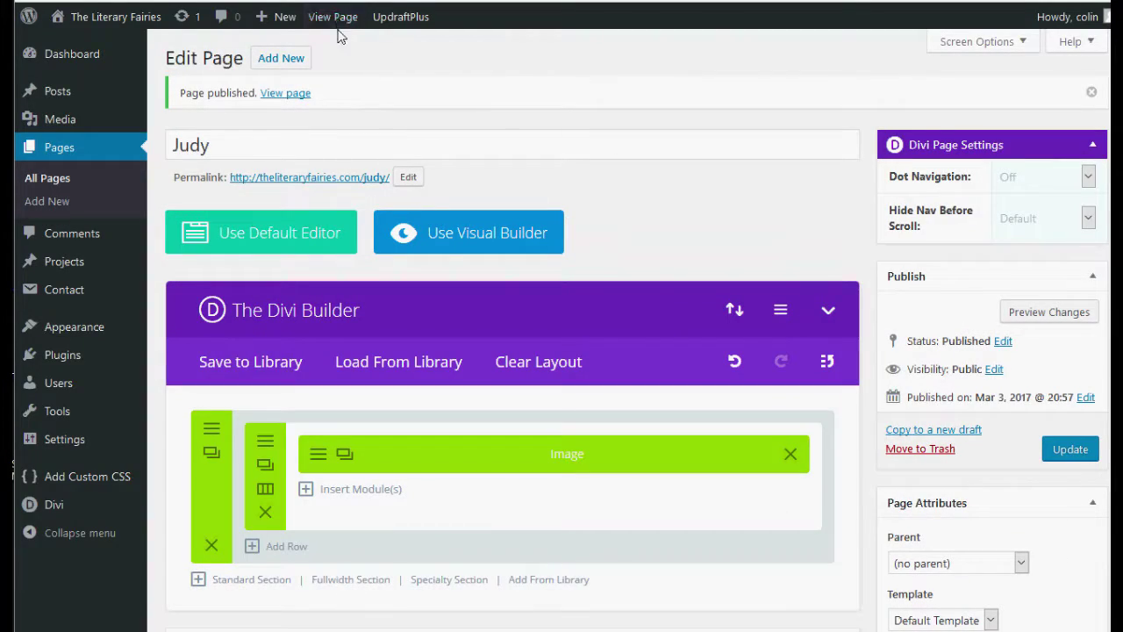
pyautogui.click(337, 20)
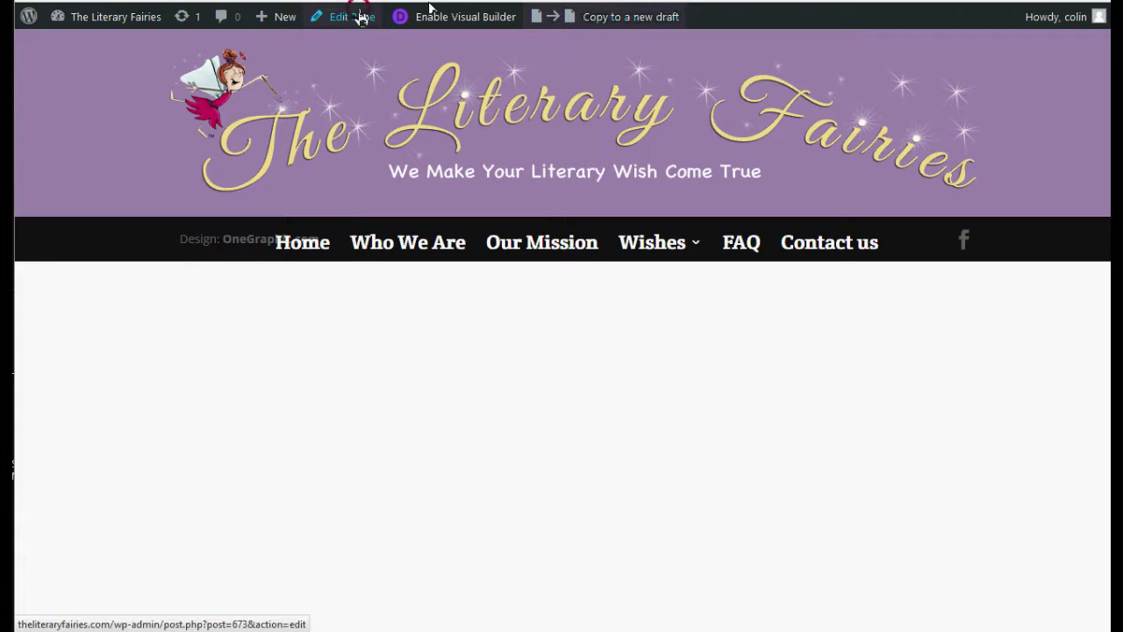
pyautogui.click(361, 17)
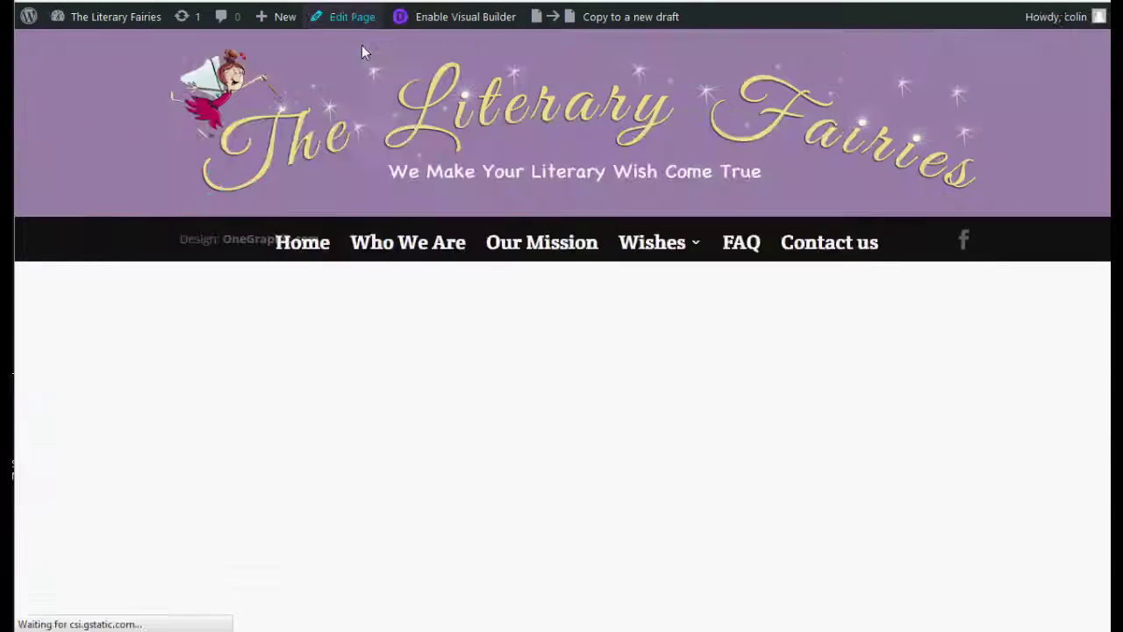
# - Add a standard section below the header section with a row of two 1/2 columns
pyautogui.scroll(-2, 593, 390)
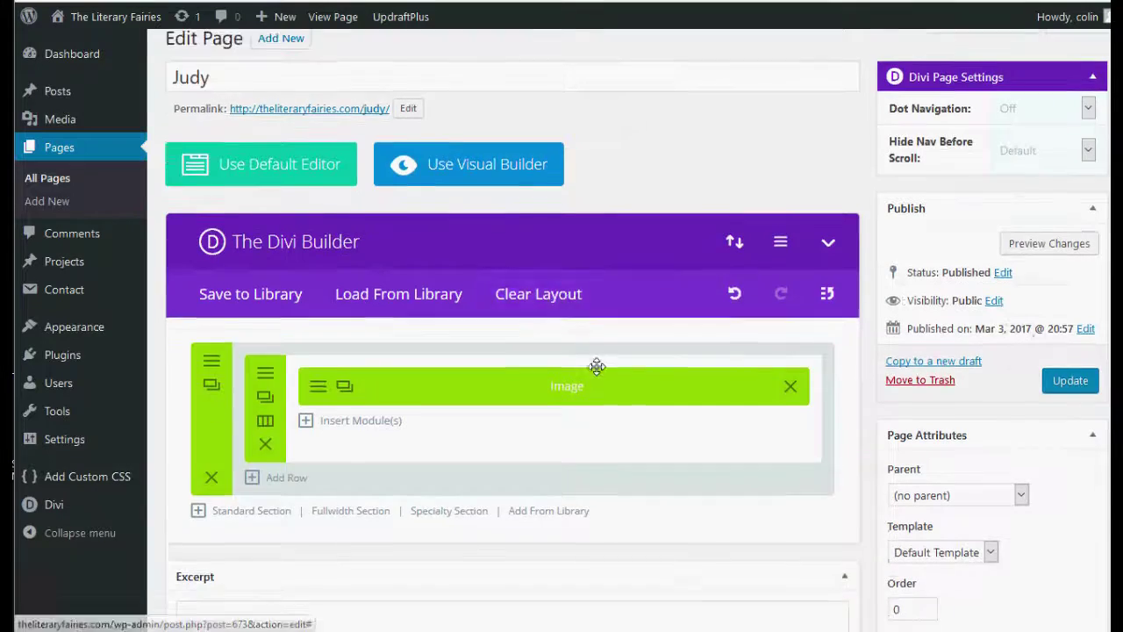
pyautogui.scroll(-1, 591, 399)
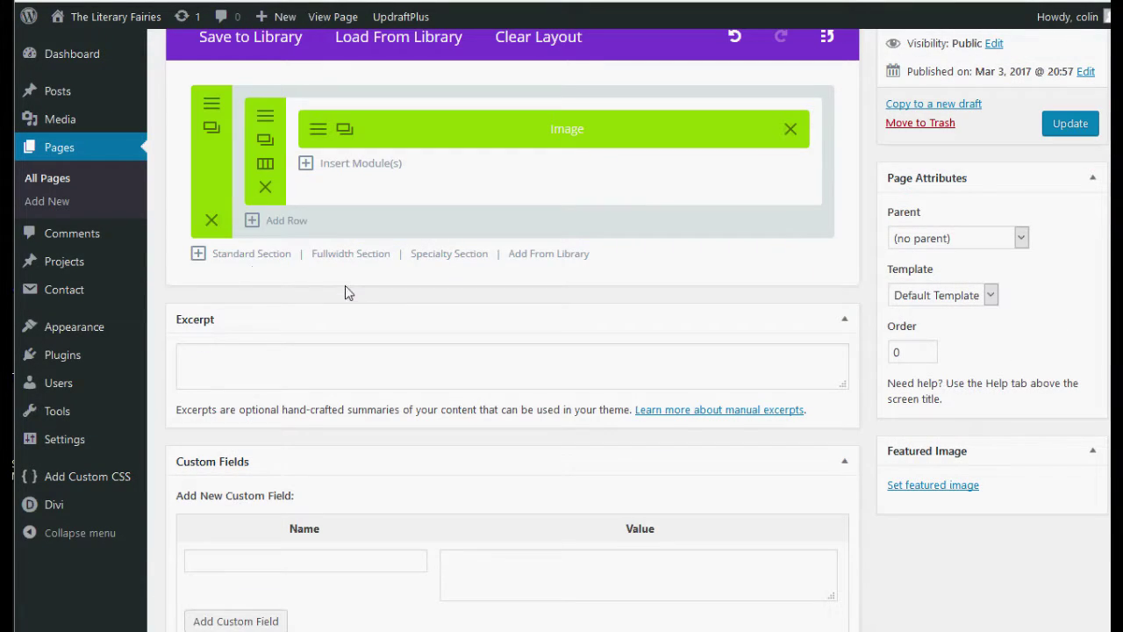
pyautogui.click(251, 257)
pyautogui.scroll(-1, 772, 342)
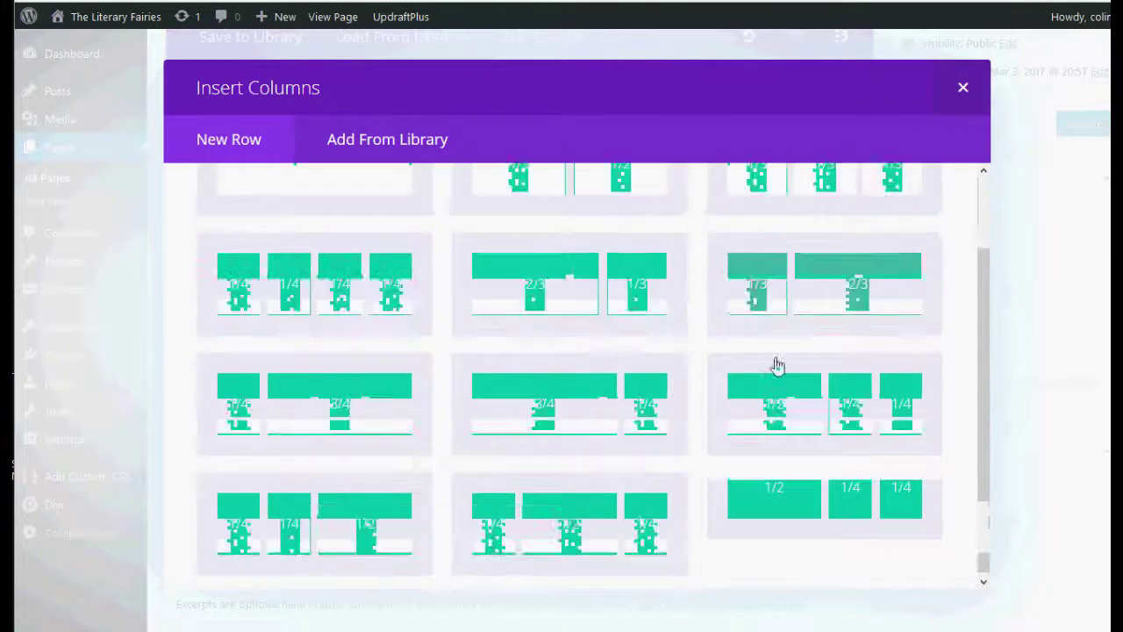
pyautogui.scroll(1, 816, 457)
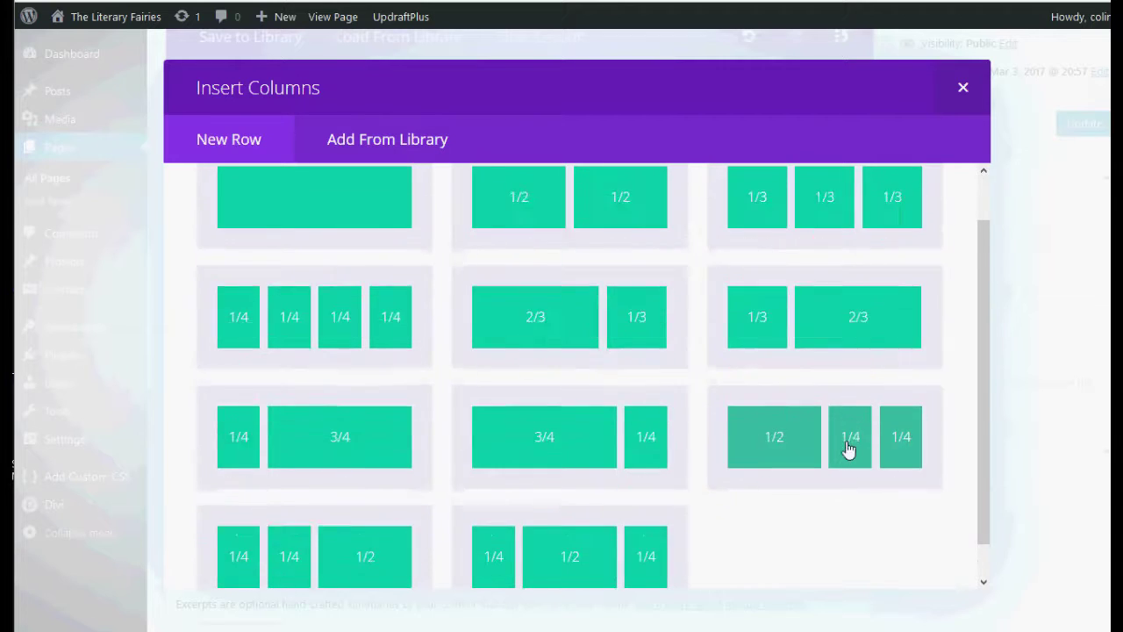
pyautogui.scroll(1, 849, 449)
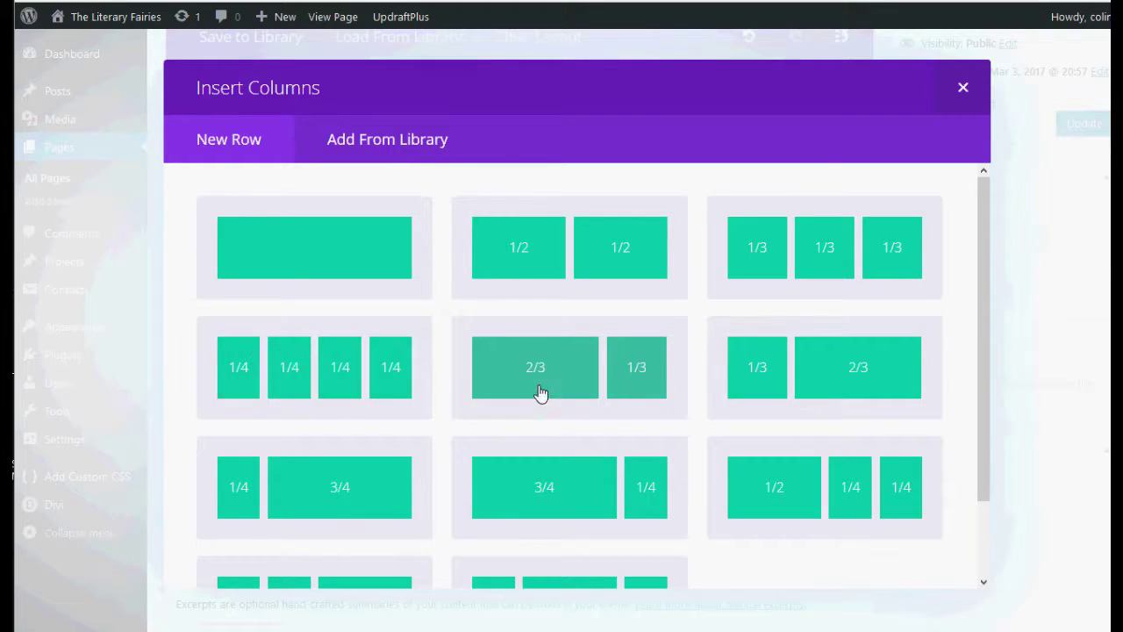
pyautogui.scroll(-2, 856, 465)
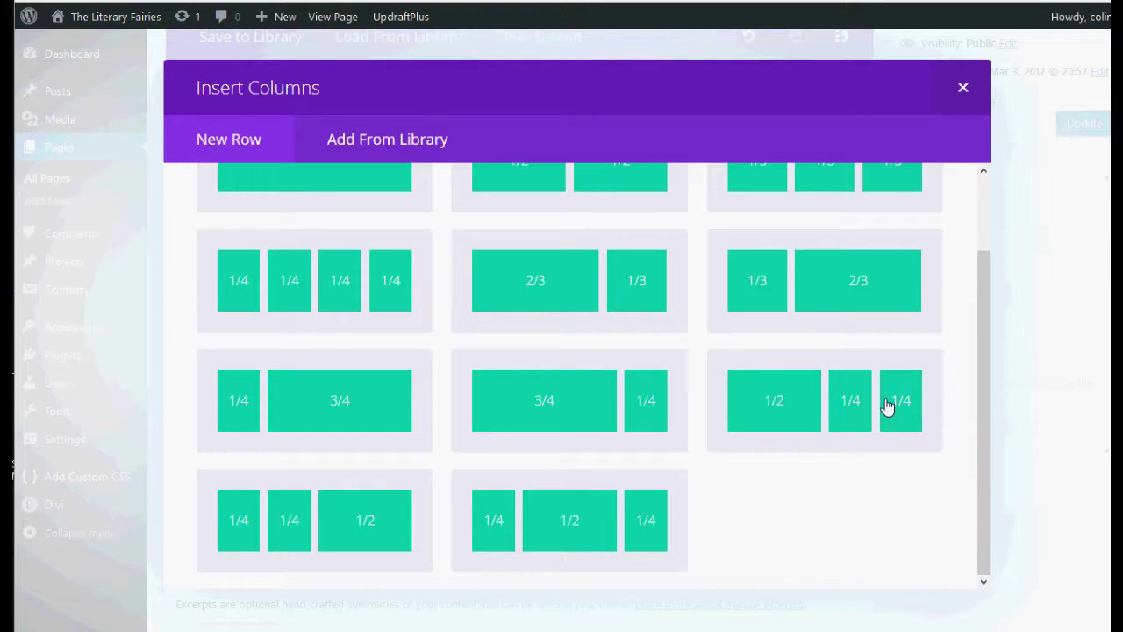
pyautogui.scroll(2, 504, 391)
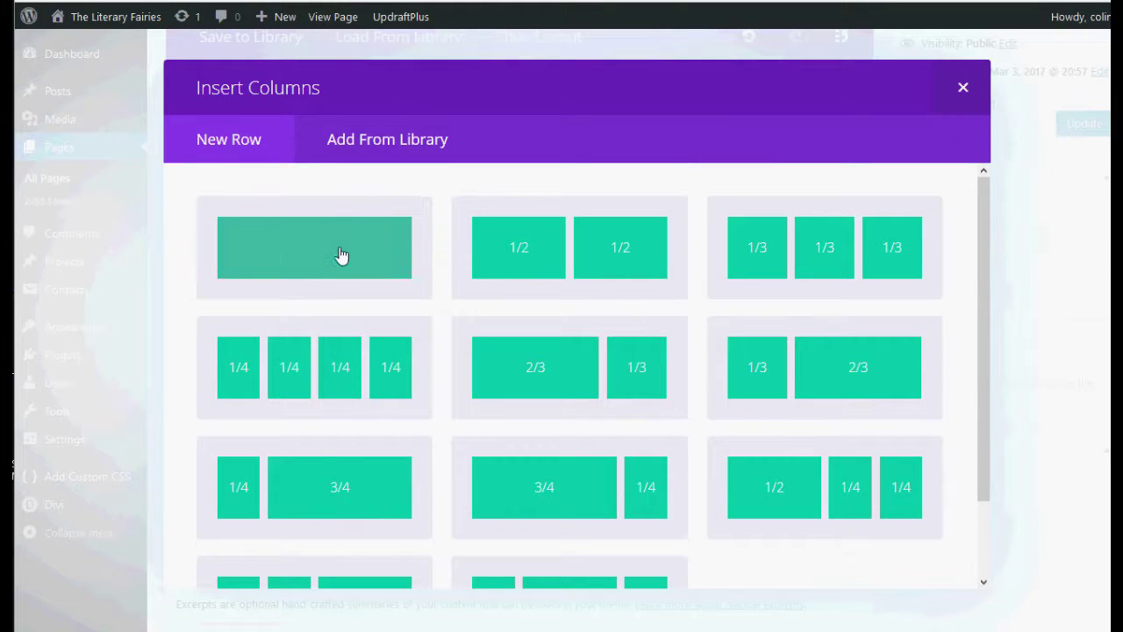
pyautogui.click(517, 254)
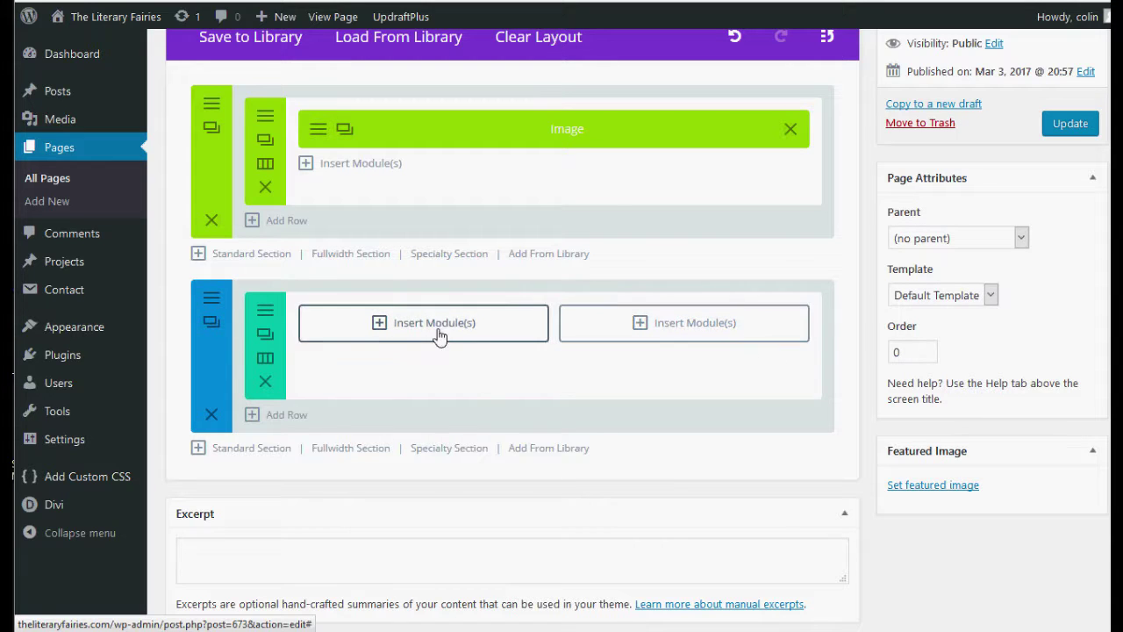
# - Insert an Image module into the first column of the new row
pyautogui.click(380, 324)
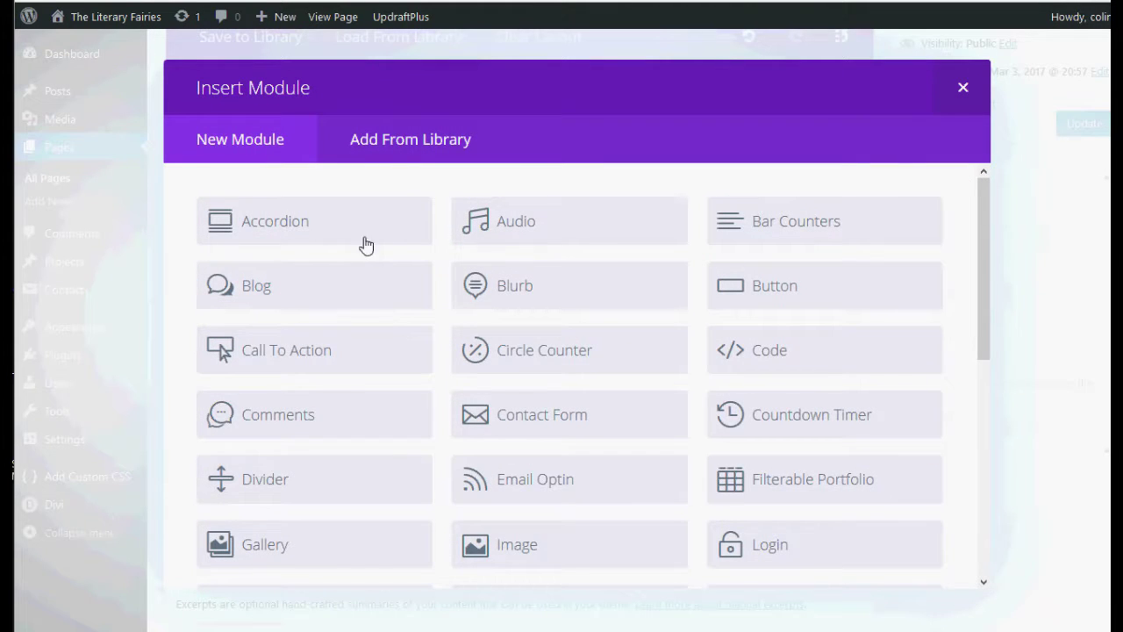
pyautogui.scroll(-3, 342, 333)
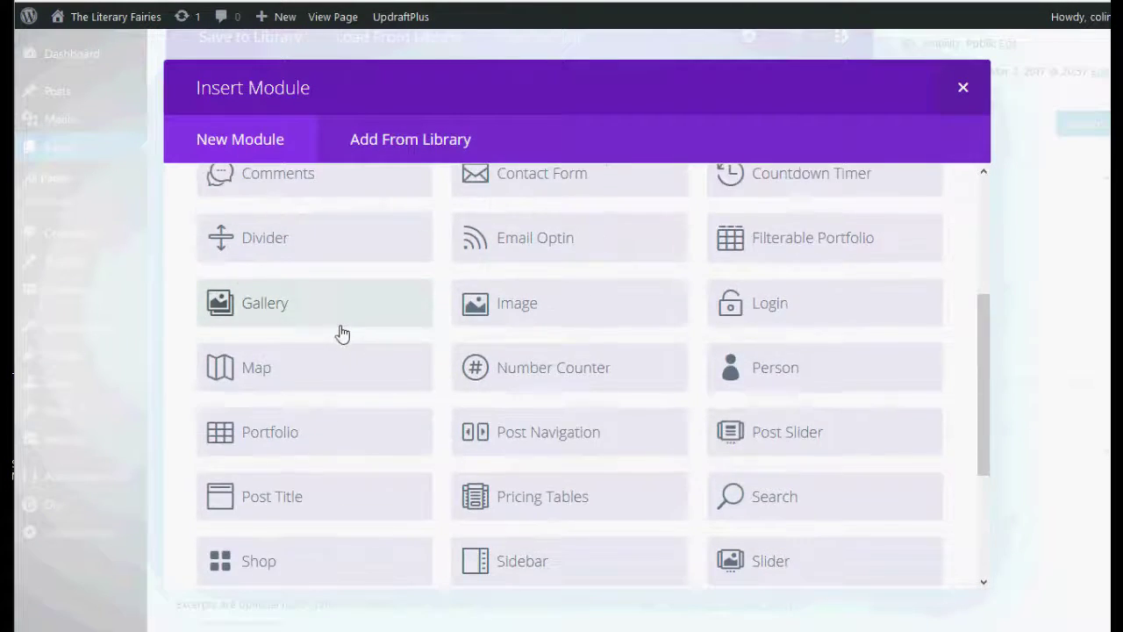
pyautogui.scroll(-3, 342, 333)
pyautogui.scroll(5, 667, 371)
pyautogui.scroll(-5, 666, 371)
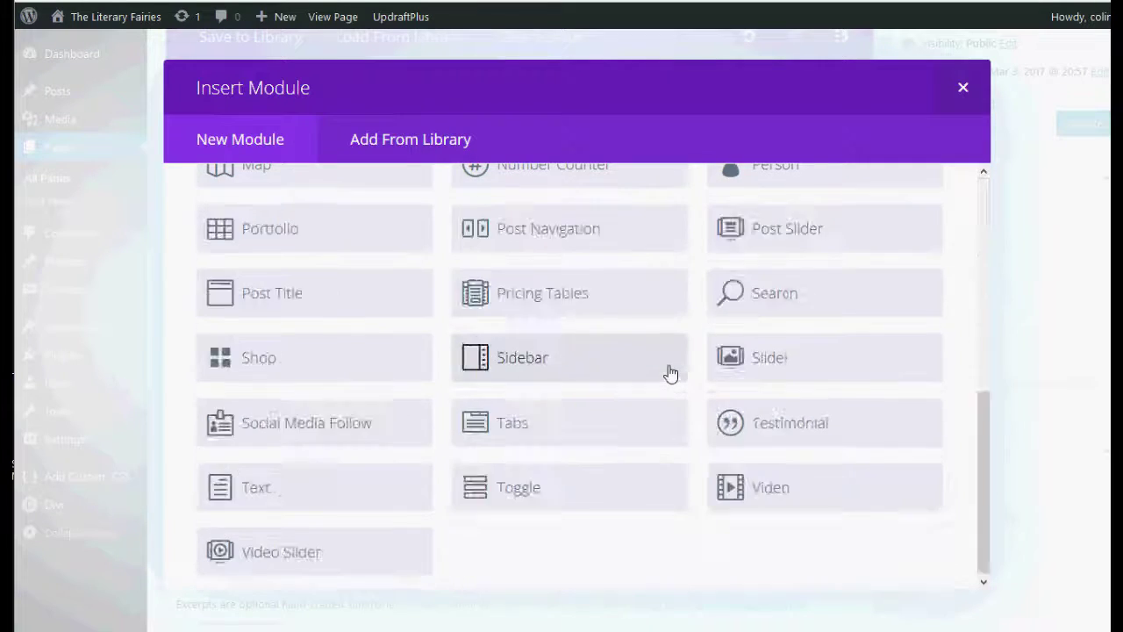
pyautogui.scroll(5, 670, 371)
pyautogui.scroll(-2, 661, 468)
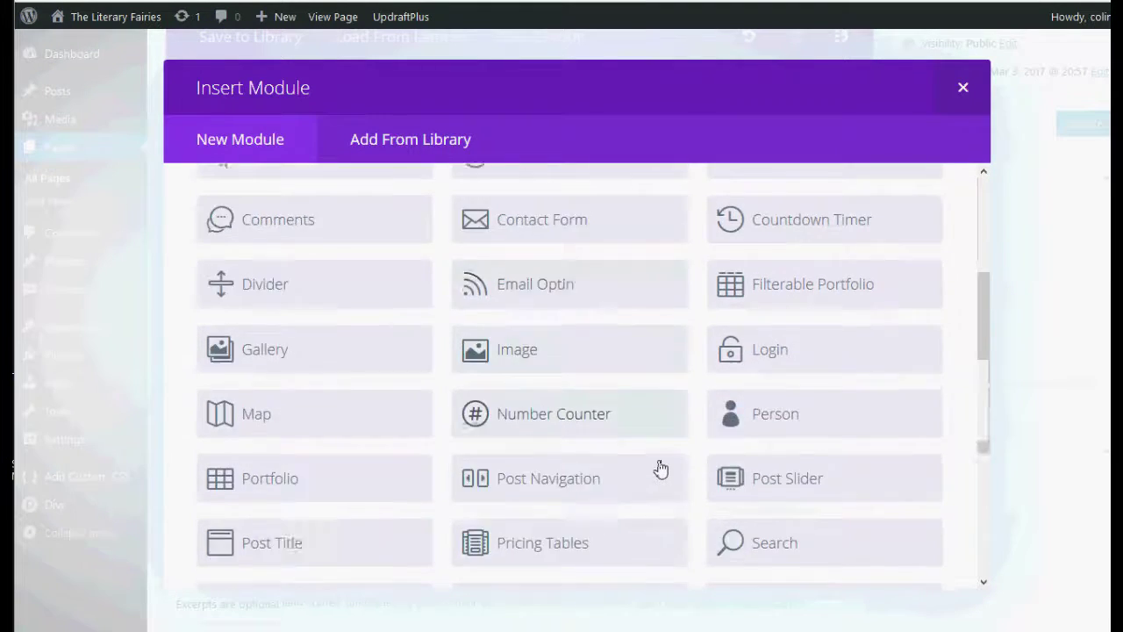
pyautogui.scroll(-1, 661, 468)
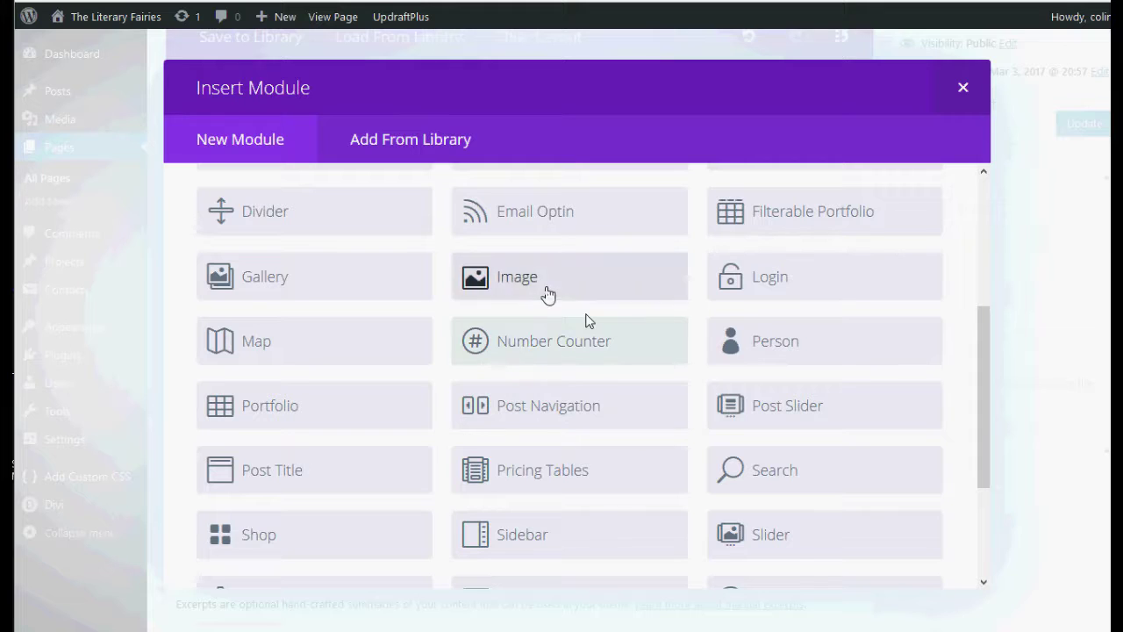
pyautogui.click(545, 293)
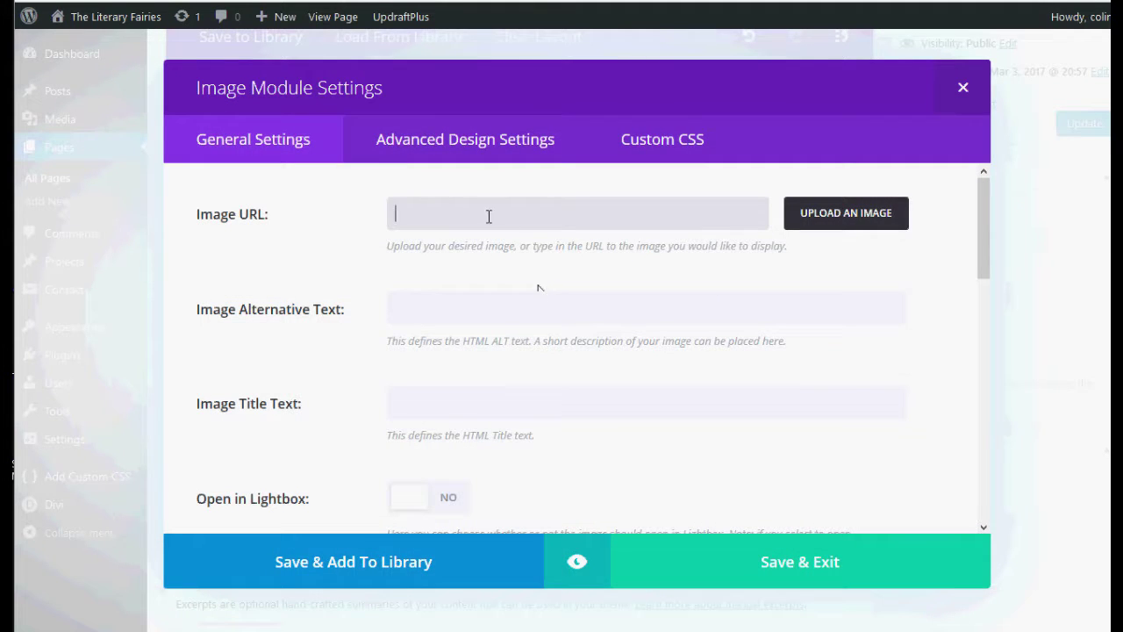
# - Set hopeful.jpg from the media library as the module's image and save the module
pyautogui.click(821, 214)
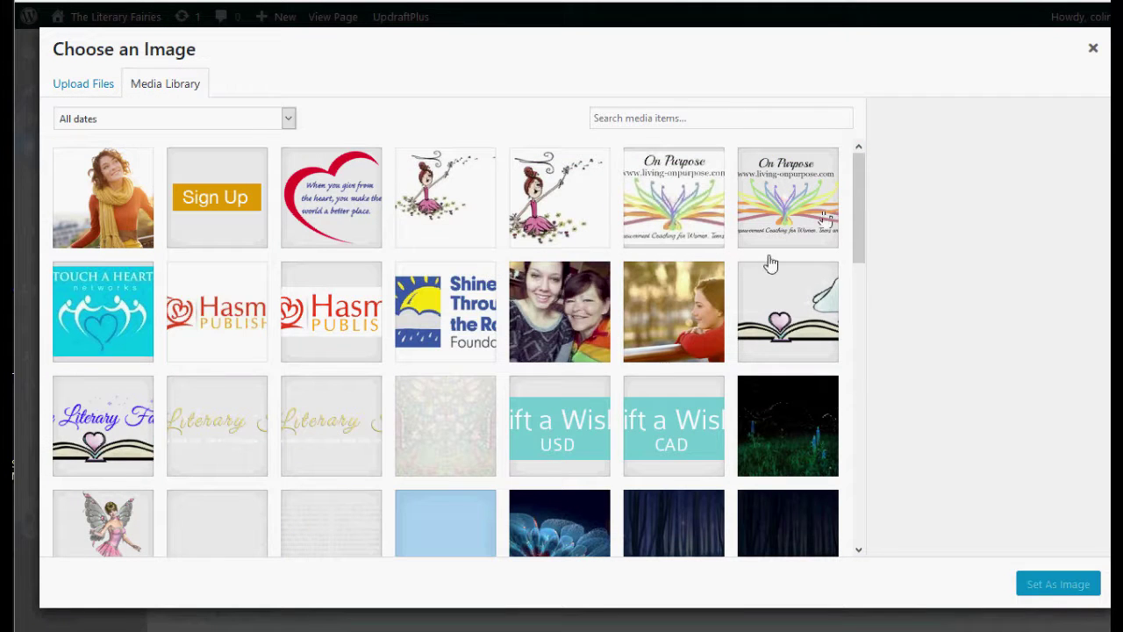
pyautogui.click(693, 294)
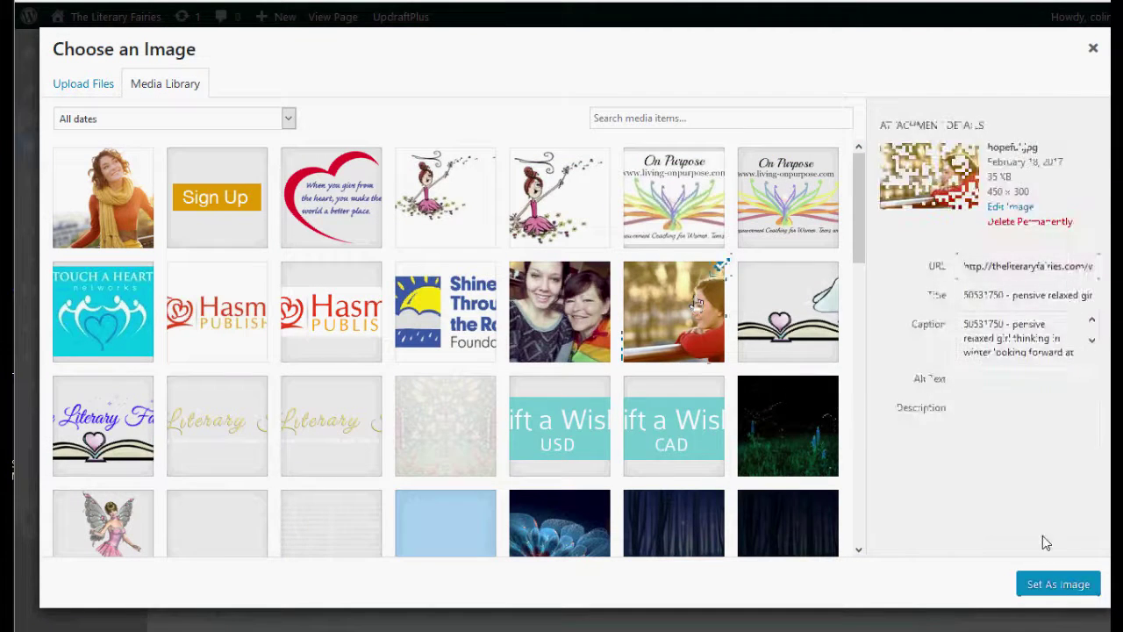
pyautogui.click(1064, 589)
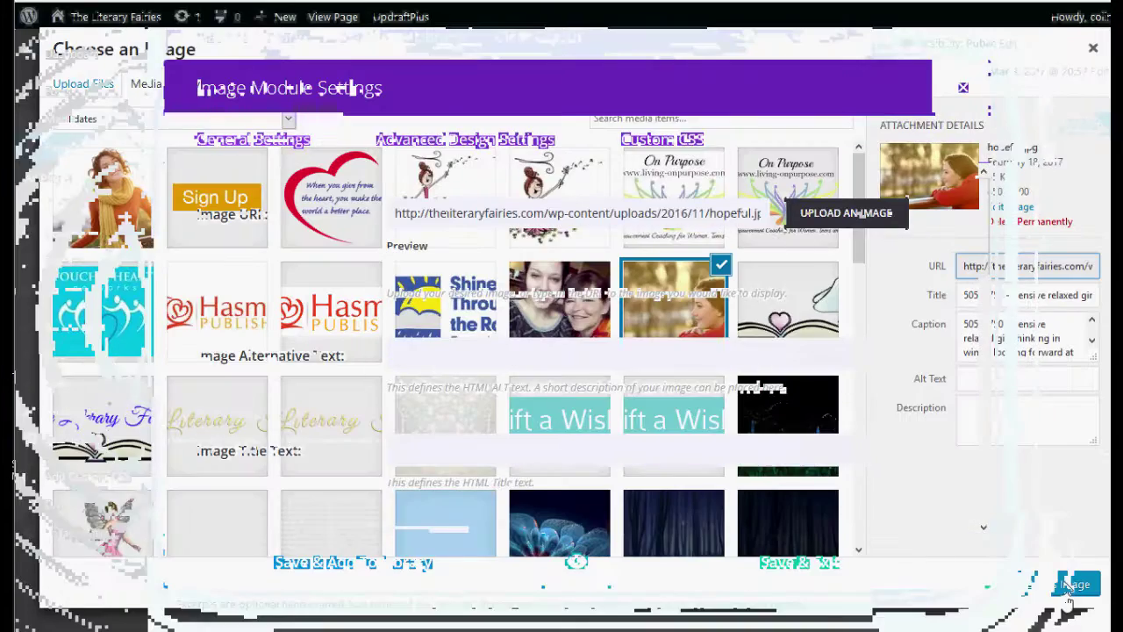
pyautogui.scroll(-5, 932, 308)
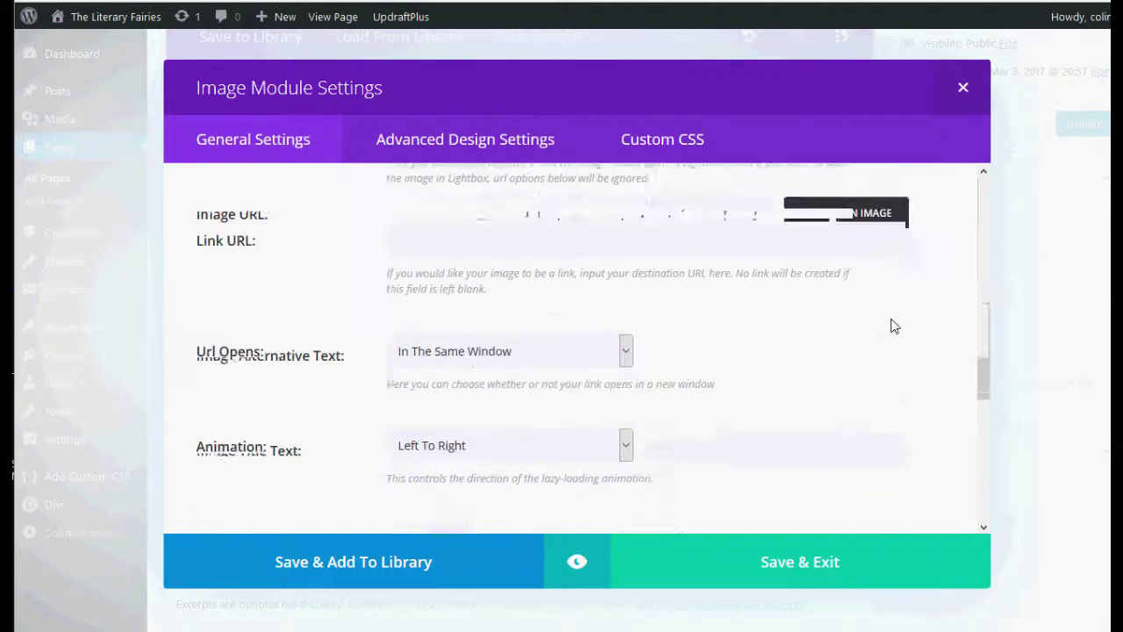
pyautogui.scroll(1, 877, 343)
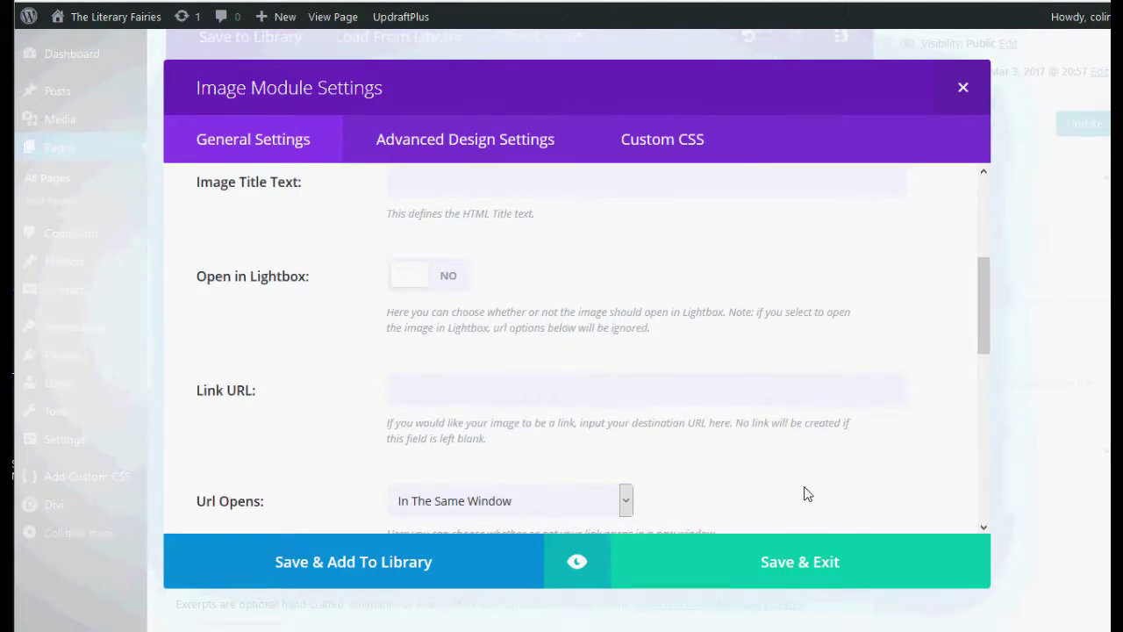
pyautogui.click(799, 567)
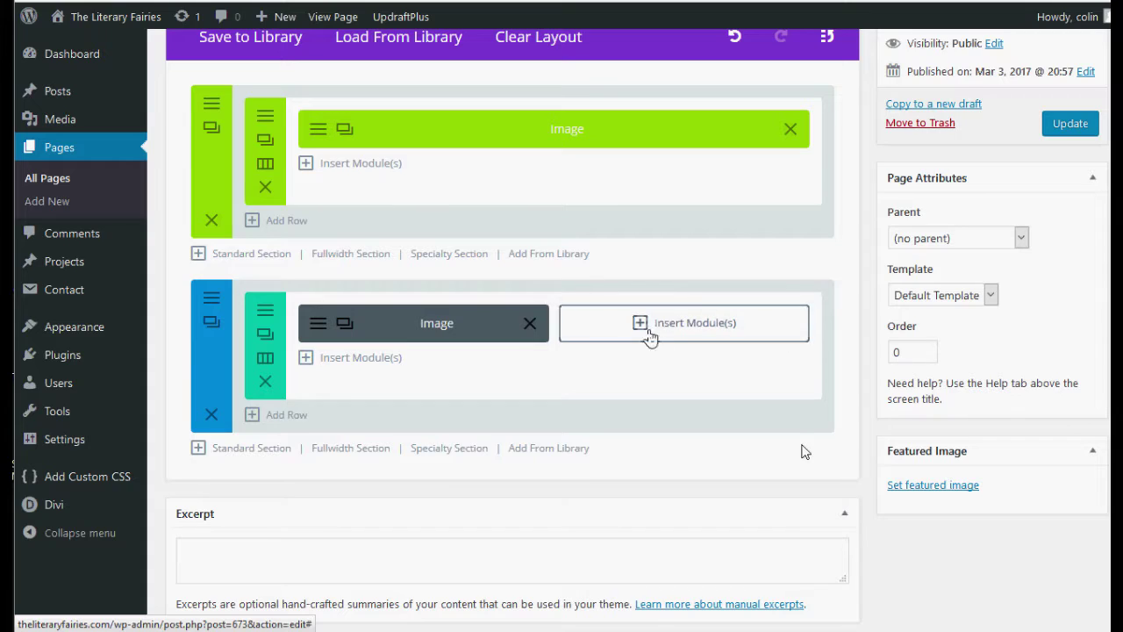
# - Insert a Text module into the second column of the row beside the Image module
pyautogui.click(638, 329)
pyautogui.scroll(-5, 581, 373)
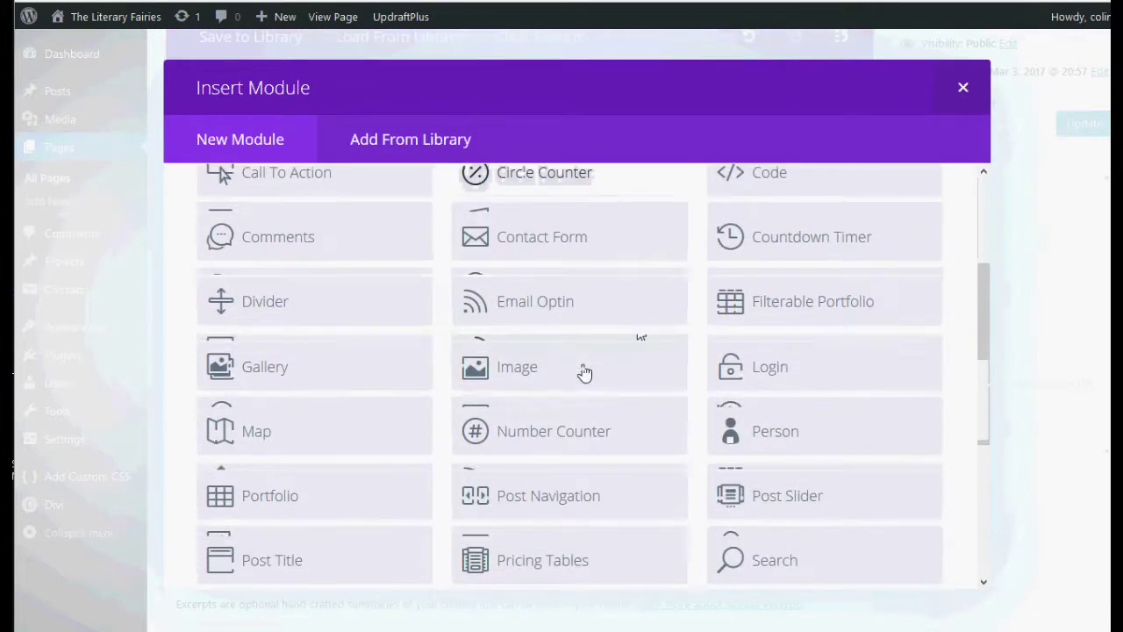
pyautogui.scroll(-2, 585, 391)
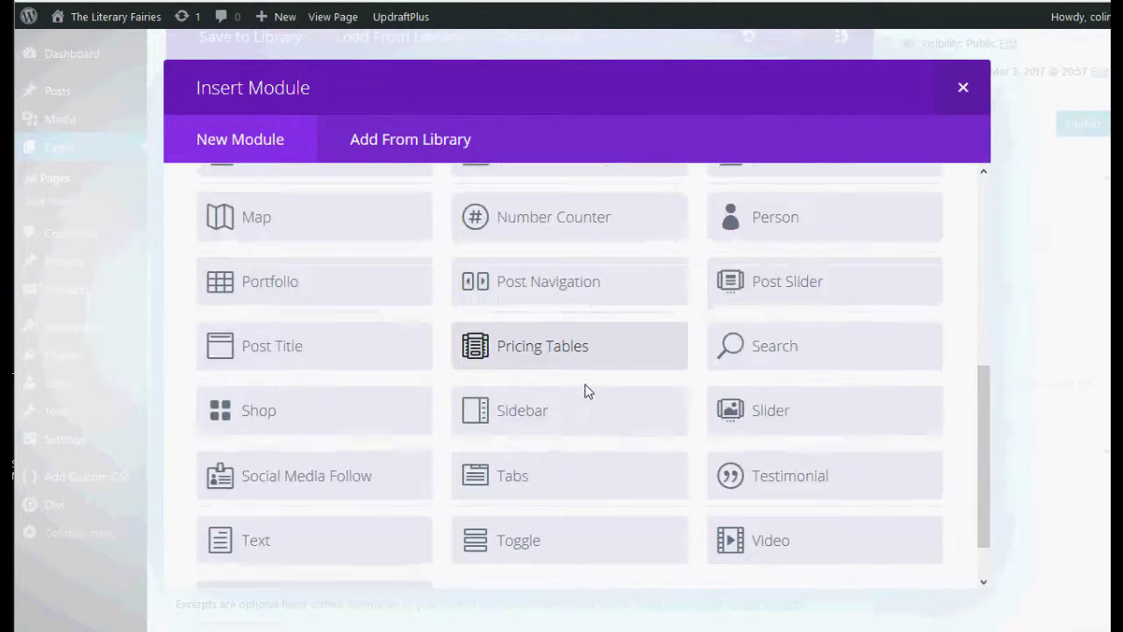
pyautogui.scroll(2, 655, 431)
pyautogui.scroll(-2, 656, 430)
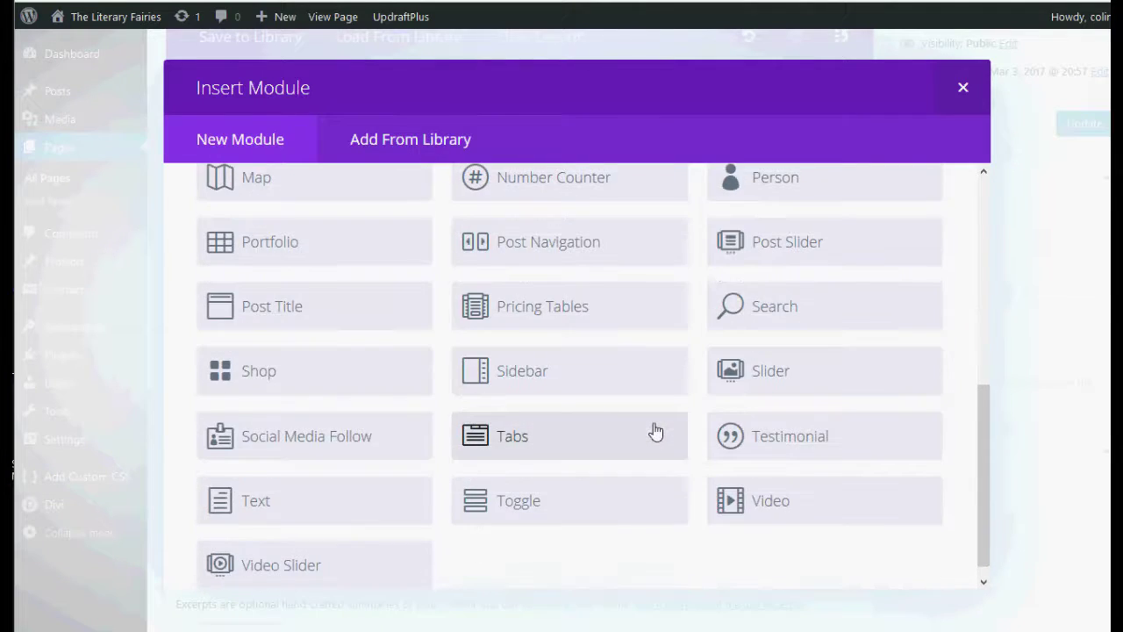
pyautogui.scroll(3, 656, 431)
pyautogui.scroll(-3, 655, 431)
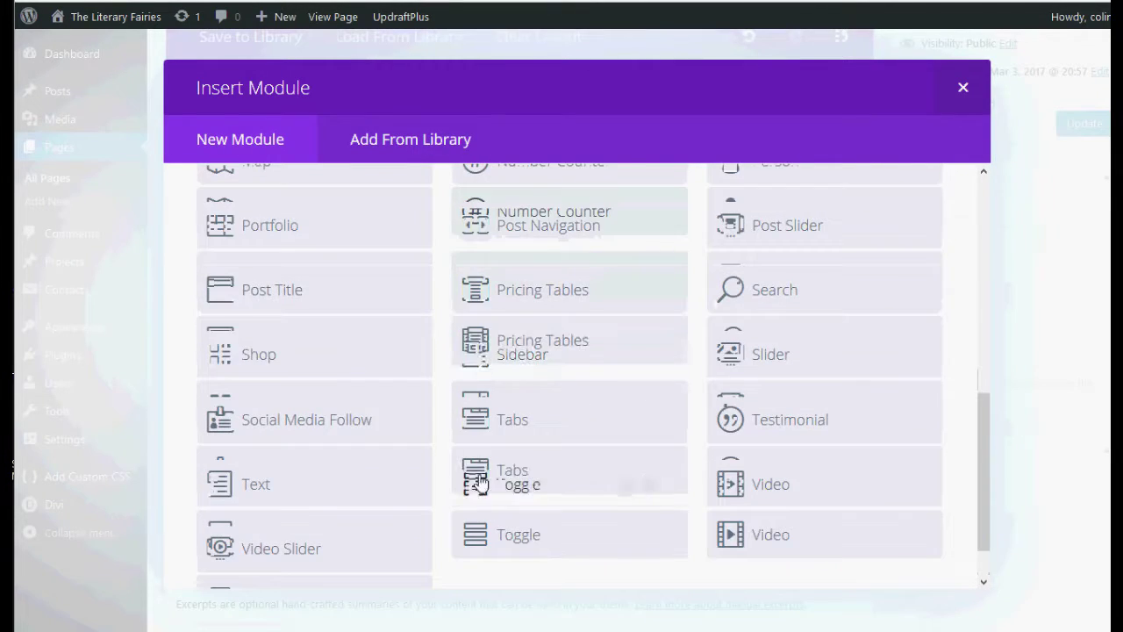
pyautogui.click(298, 497)
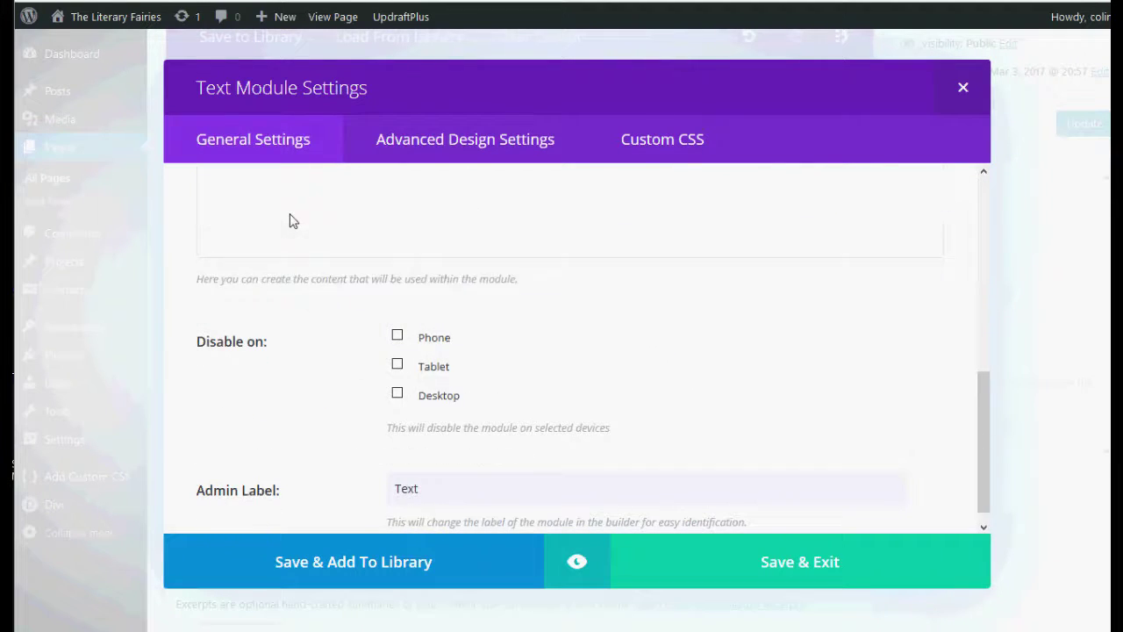
# - Fill the Text module with the placeholder lines "srfjsrjtsrjt", "srfj", "sr" and "j" as separate paragraphs, and save the module
pyautogui.scroll(2, 268, 320)
pyautogui.write('srf')
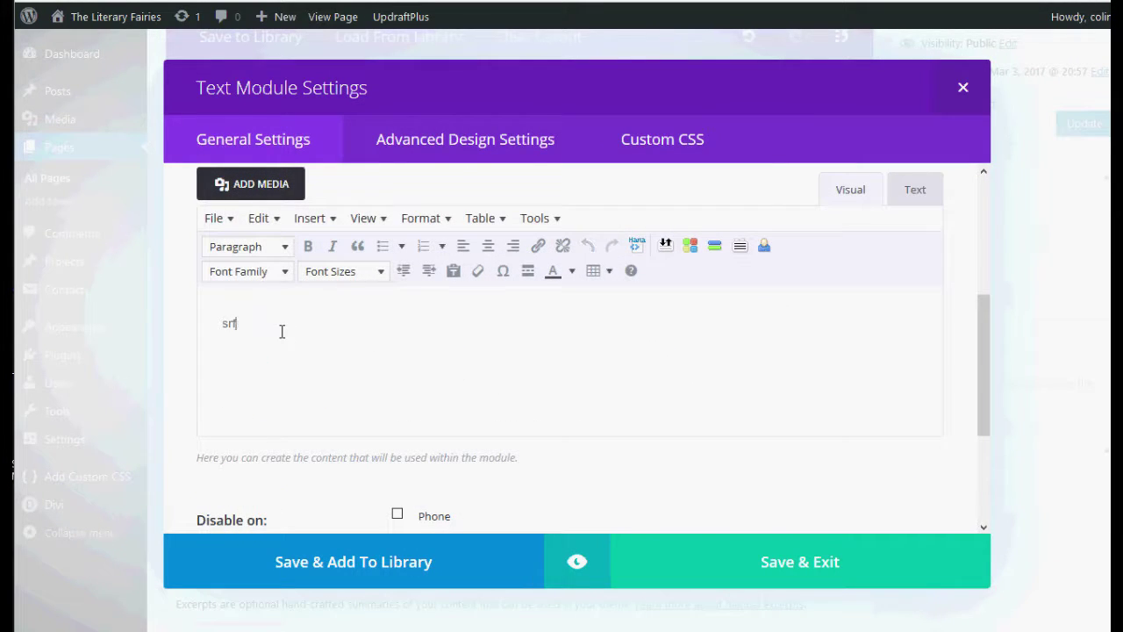
pyautogui.write('jsrfjtsrjt')
pyautogui.press('Return')
pyautogui.write('srfj')
pyautogui.press('Return')
pyautogui.write('sr')
pyautogui.press('Return')
pyautogui.write('j')
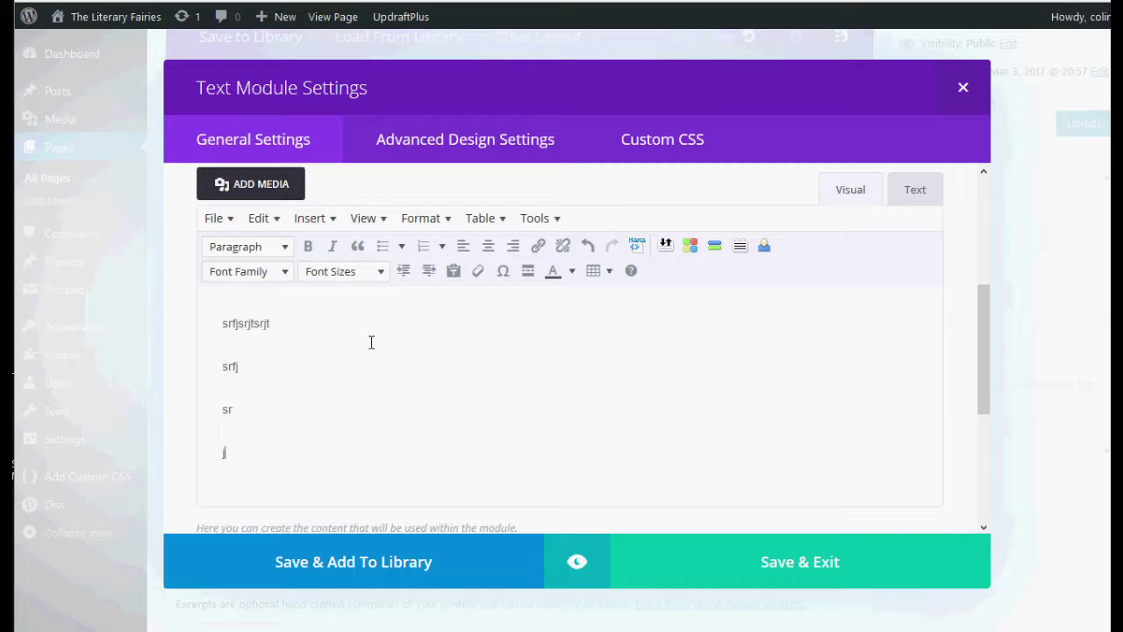
pyautogui.click(792, 586)
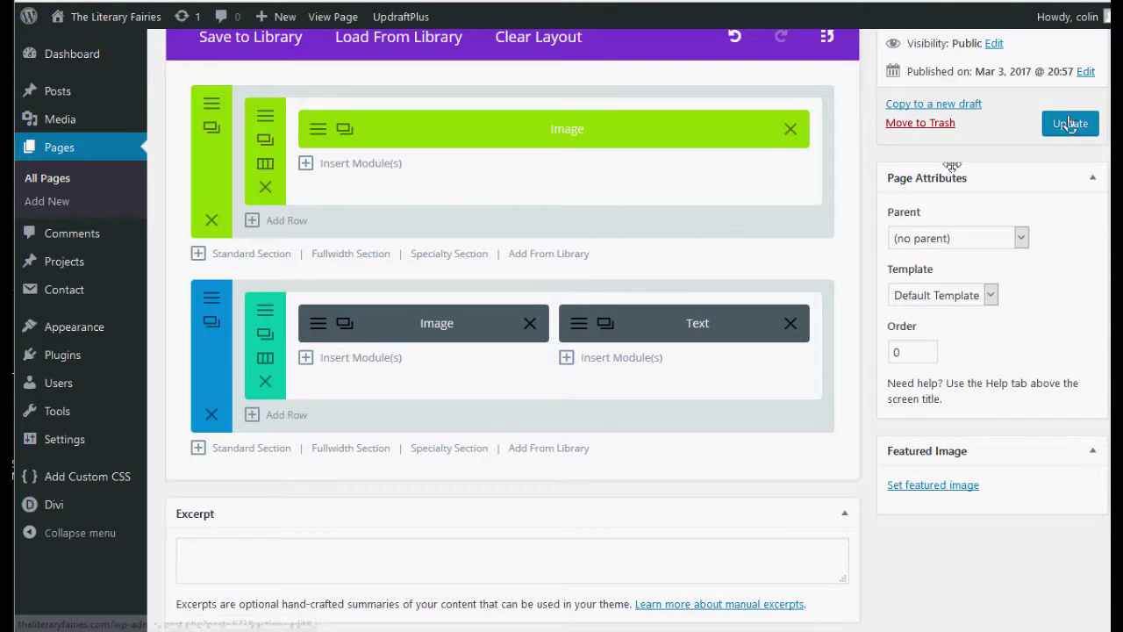
# - Update the page and check it on the live site before returning to the page editor
pyautogui.click(1069, 124)
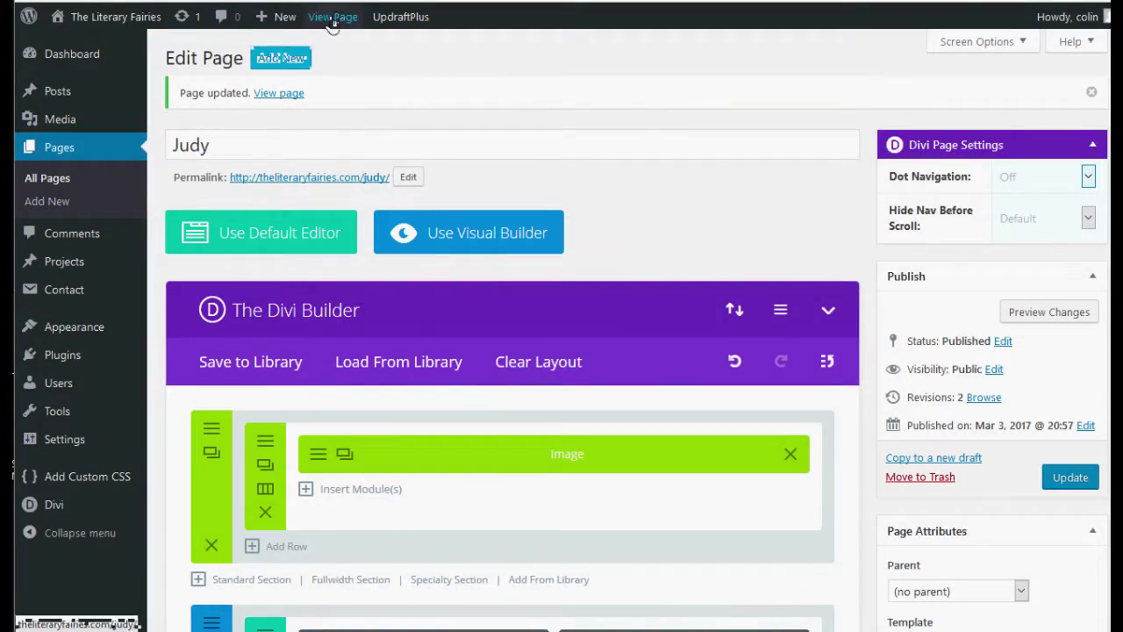
pyautogui.click(333, 16)
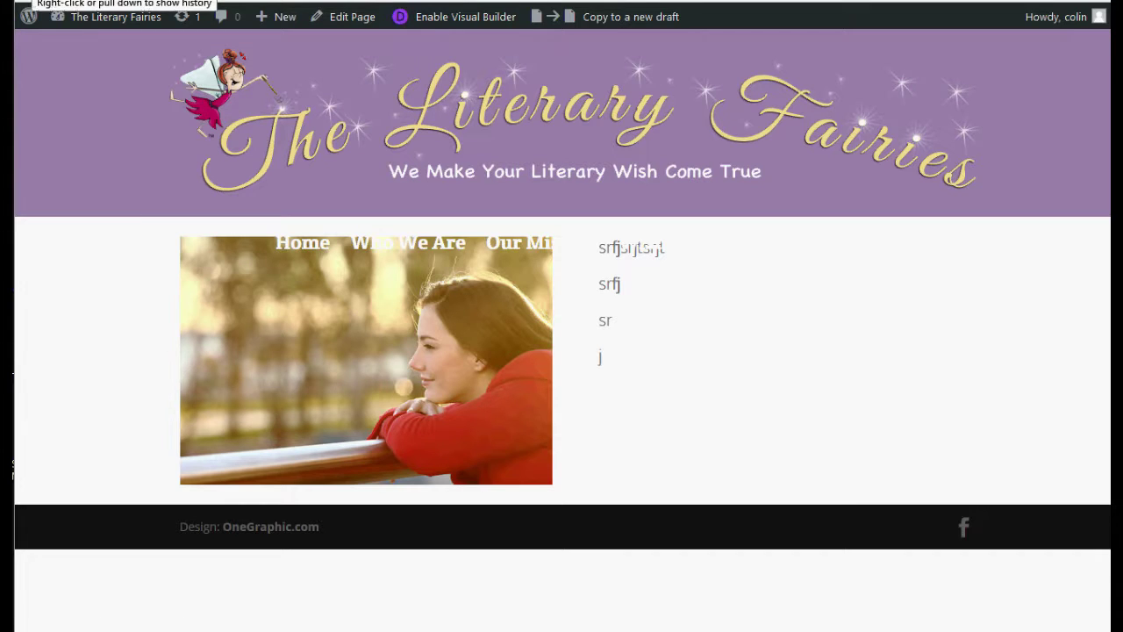
pyautogui.click(364, 26)
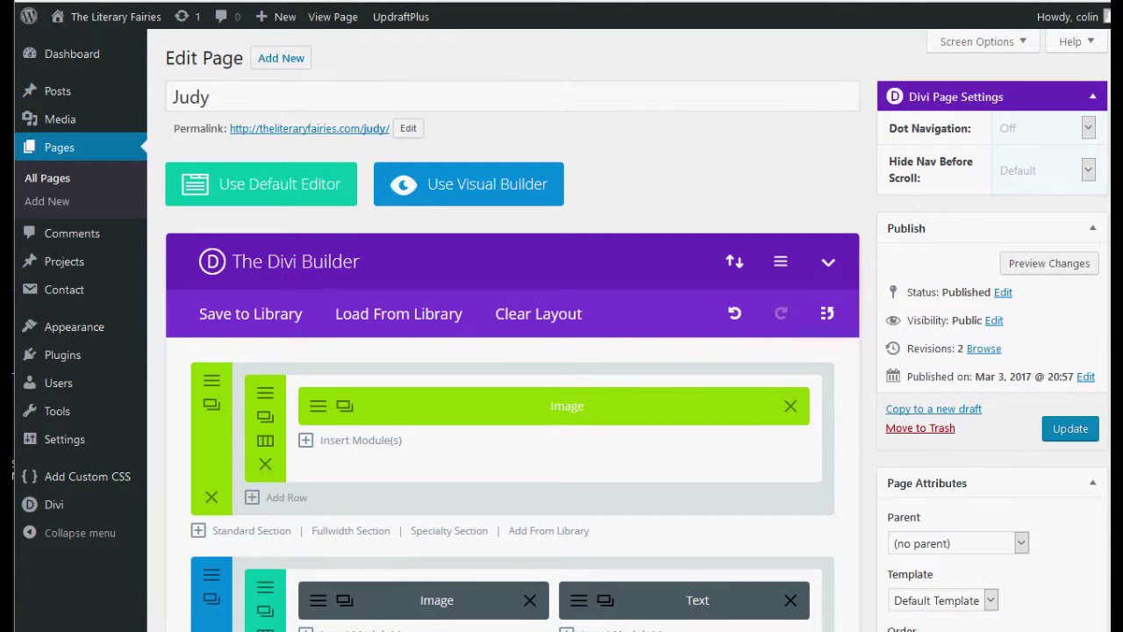
# - Add a standard section below the image and text section with a row of one full-width column
pyautogui.scroll(-4, 241, 355)
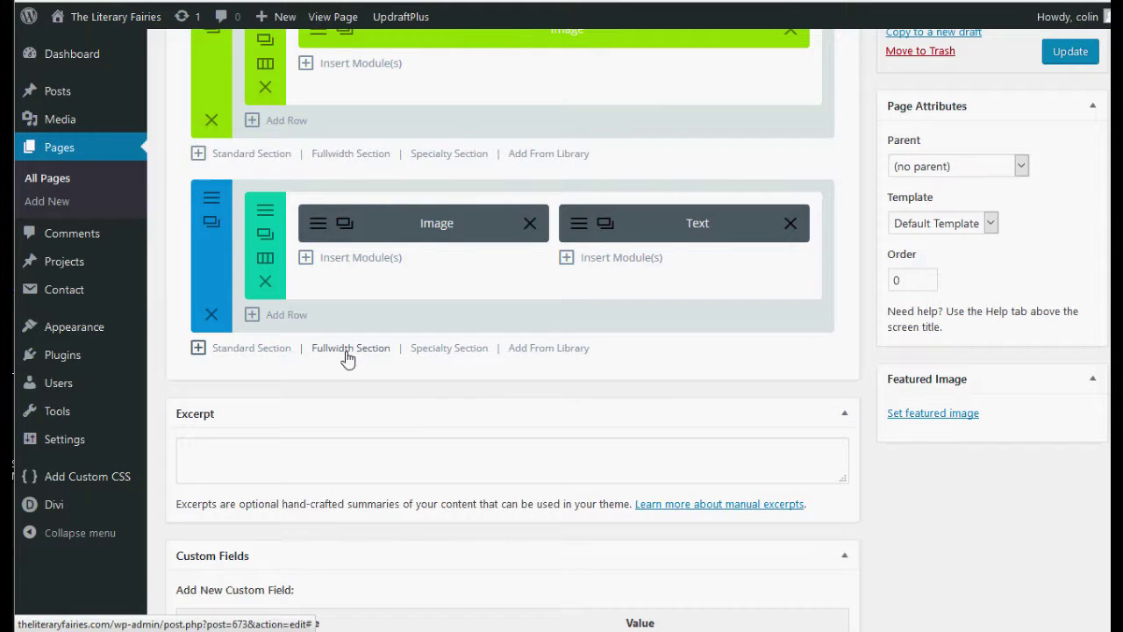
pyautogui.click(270, 352)
pyautogui.click(314, 272)
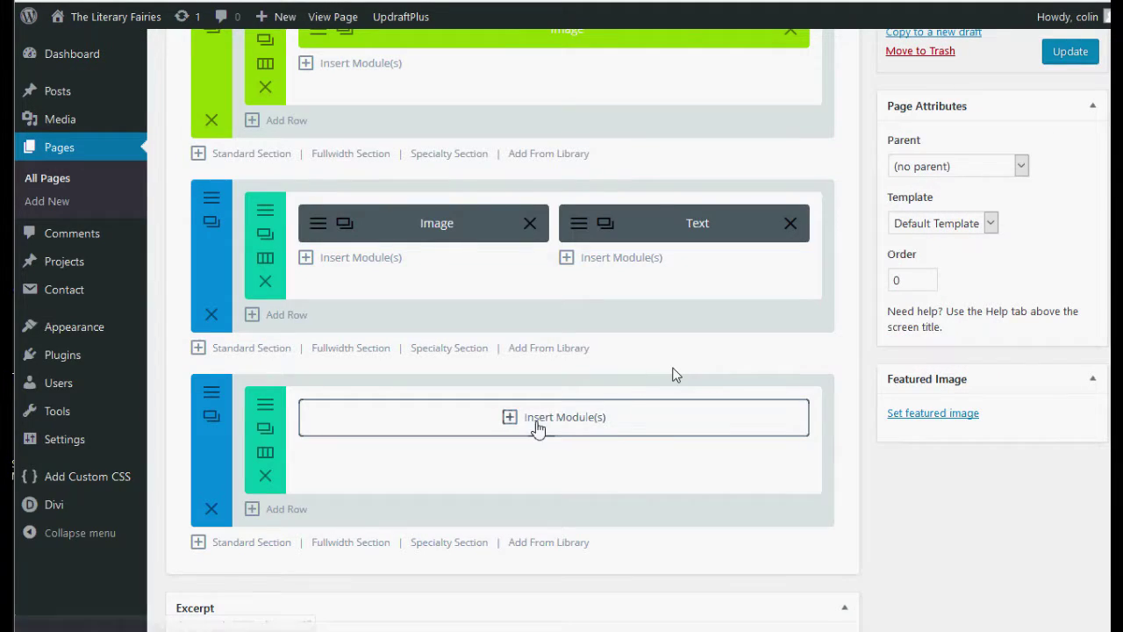
# - Try an Audio module in the new full-width row, close its settings unsaved and delete it
pyautogui.click(512, 418)
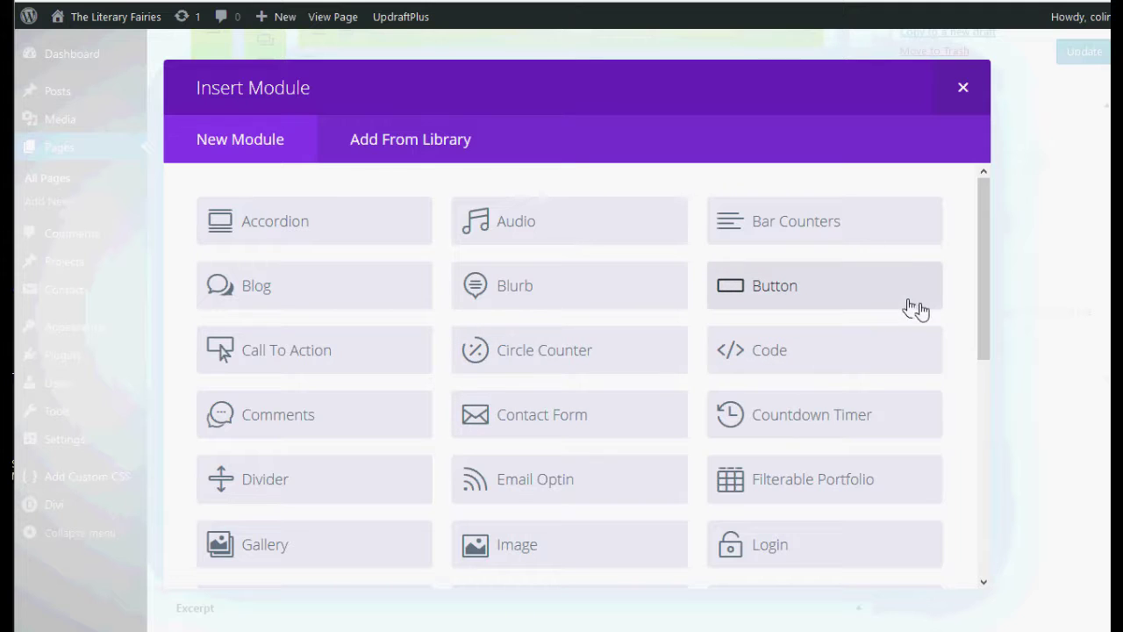
pyautogui.click(530, 225)
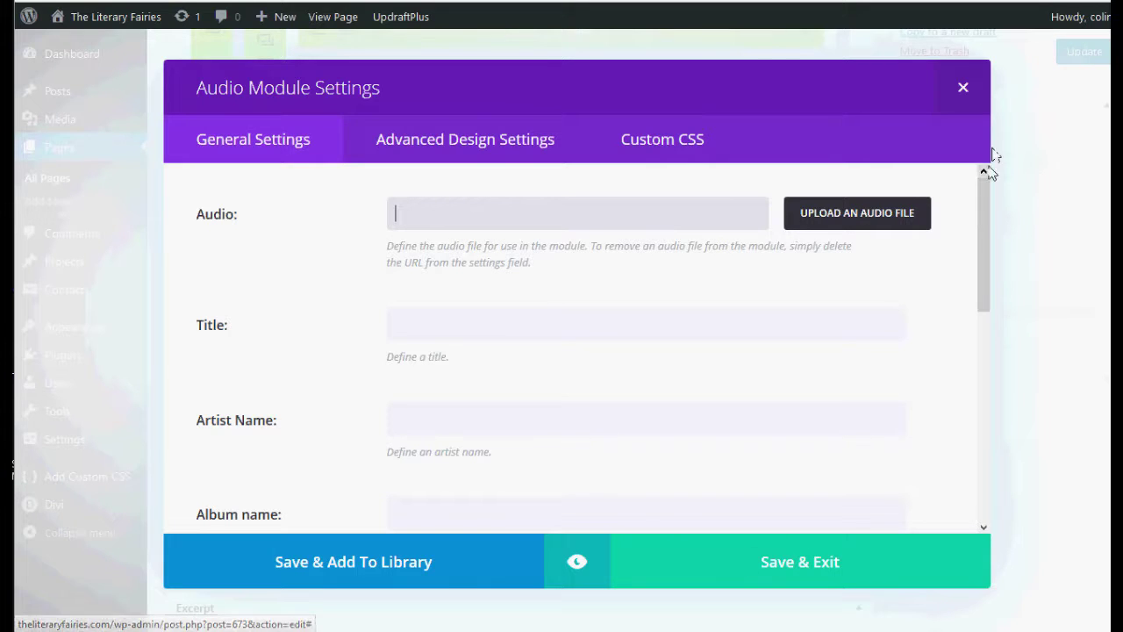
pyautogui.click(964, 88)
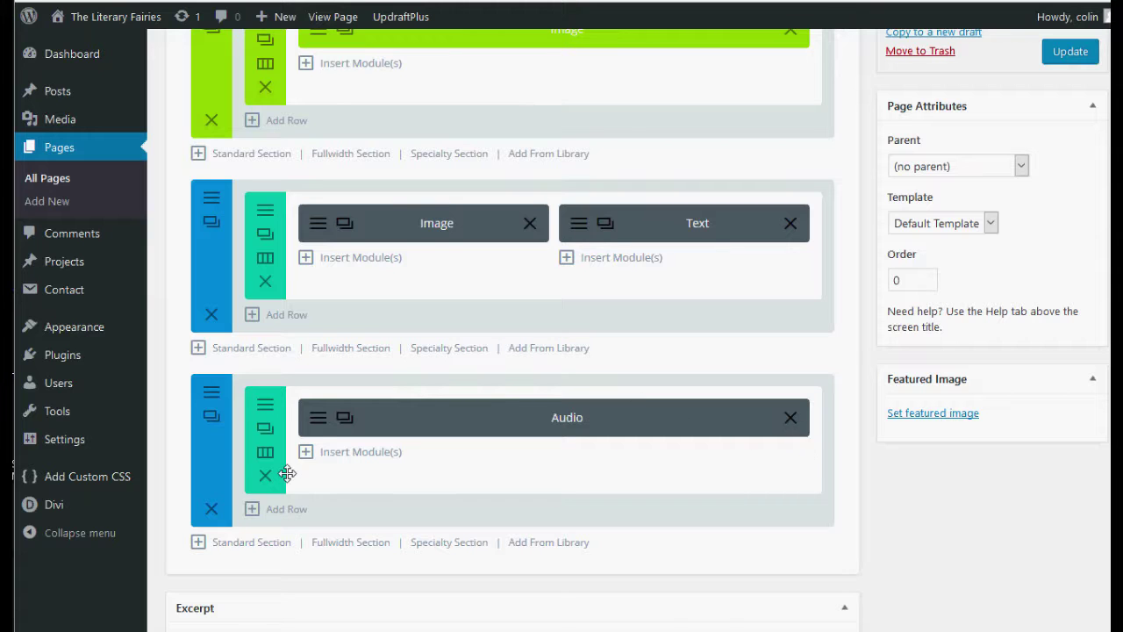
pyautogui.click(790, 419)
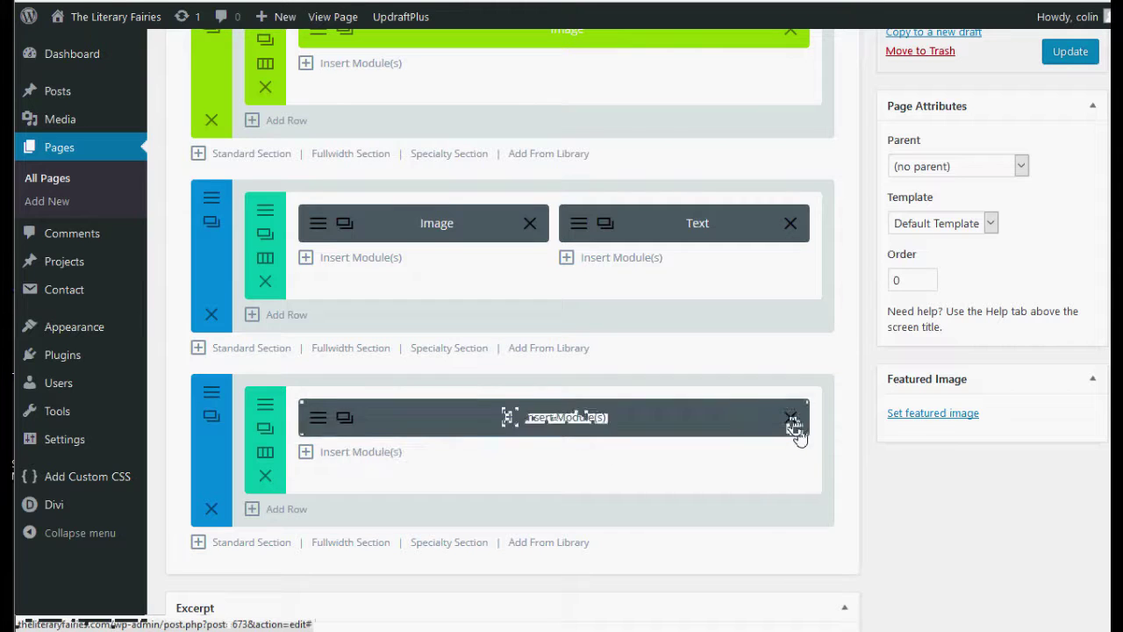
# - Insert a Testimonial module into the empty full-width row
pyautogui.click(508, 419)
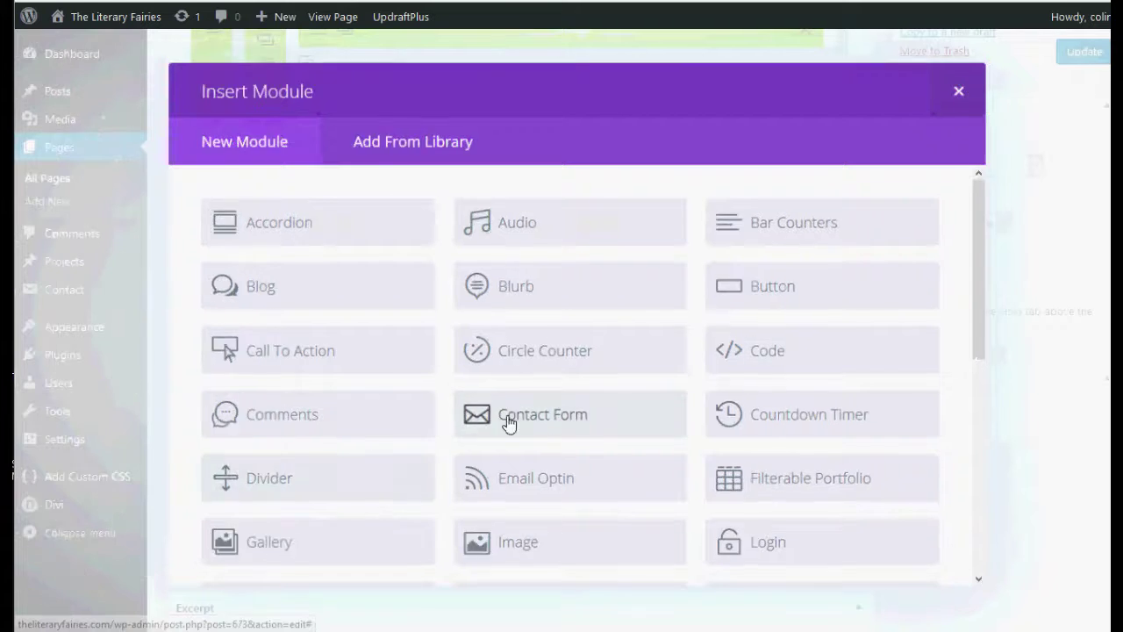
pyautogui.scroll(-5, 408, 482)
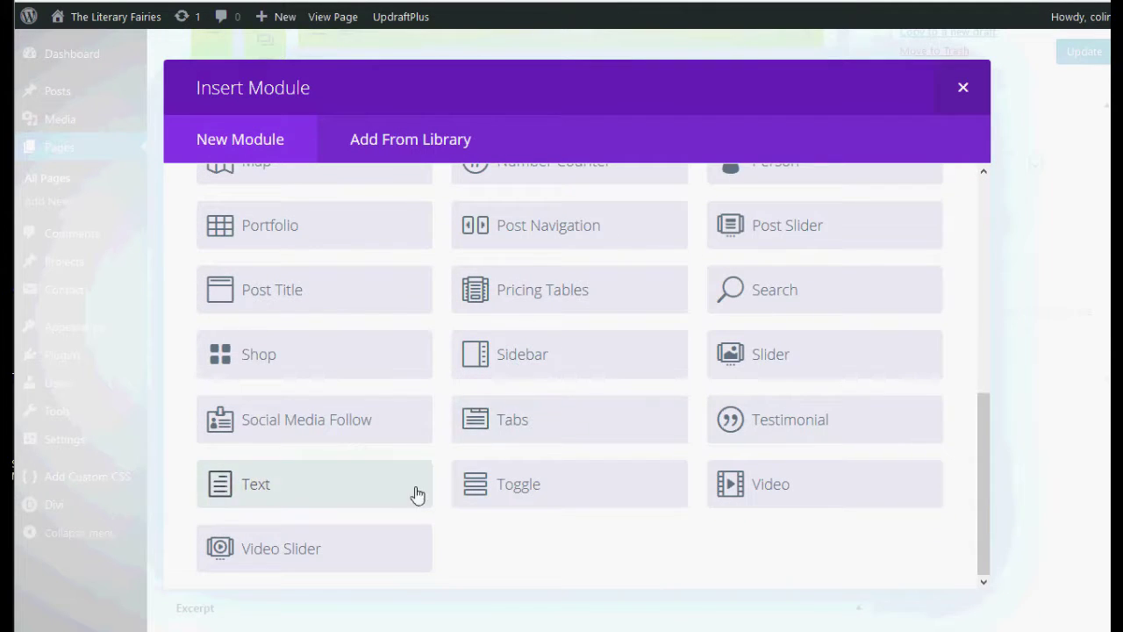
pyautogui.click(797, 413)
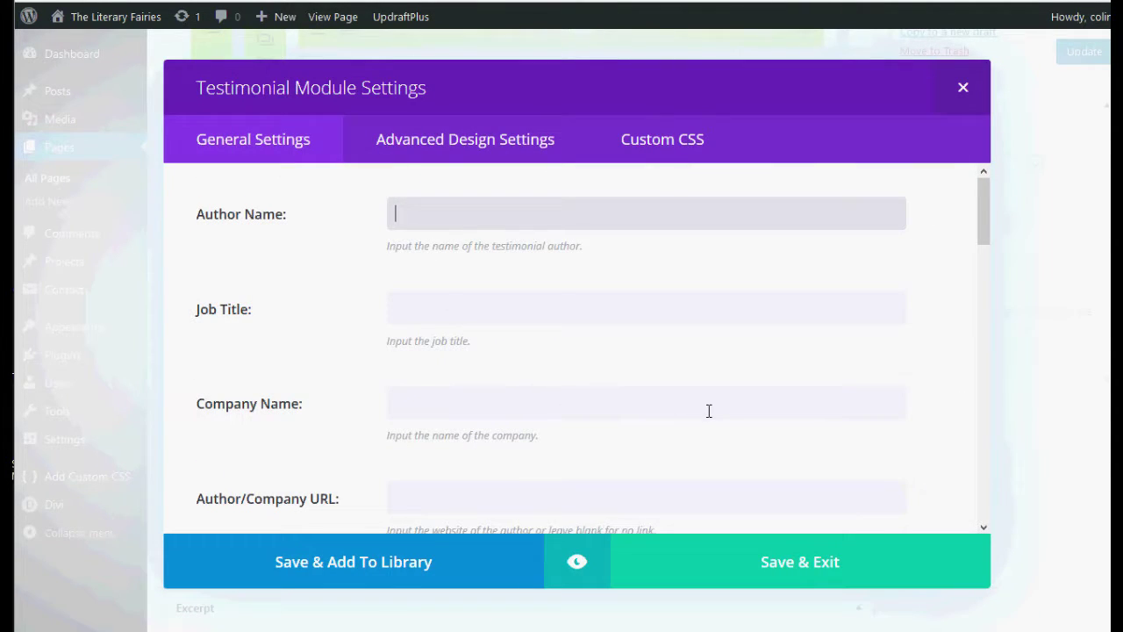
# - Enter qfqgqq as the testimonial's author name while reviewing the settings down to the content editor, and delete the module
pyautogui.write('qfqgqq')
pyautogui.scroll(-2, 491, 366)
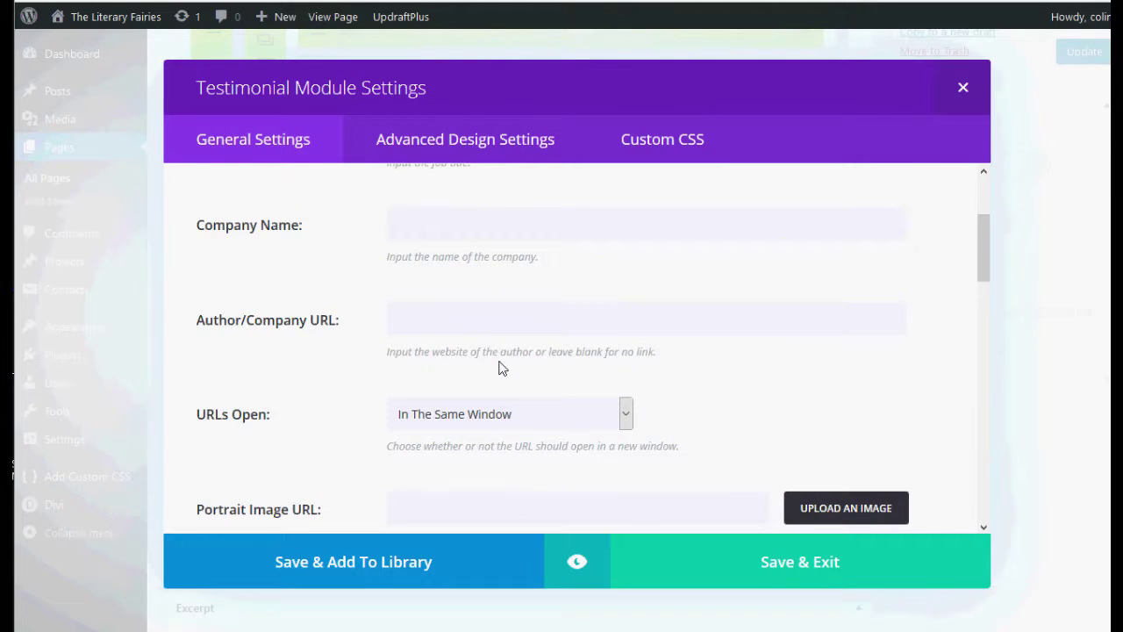
pyautogui.scroll(2, 498, 369)
pyautogui.scroll(-3, 474, 514)
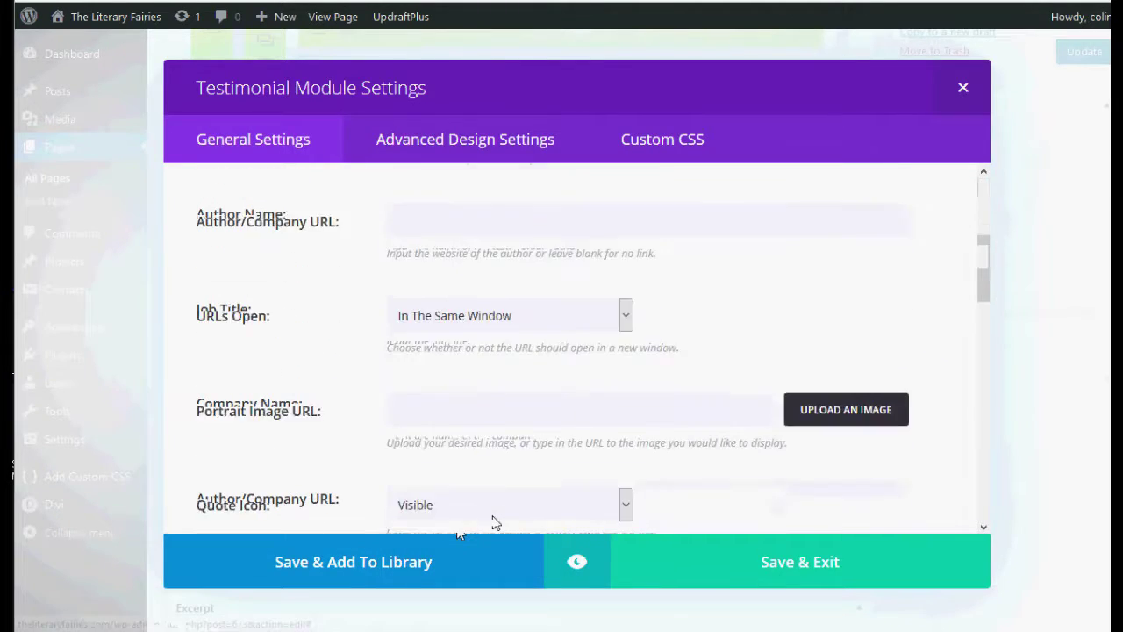
pyautogui.scroll(-3, 492, 522)
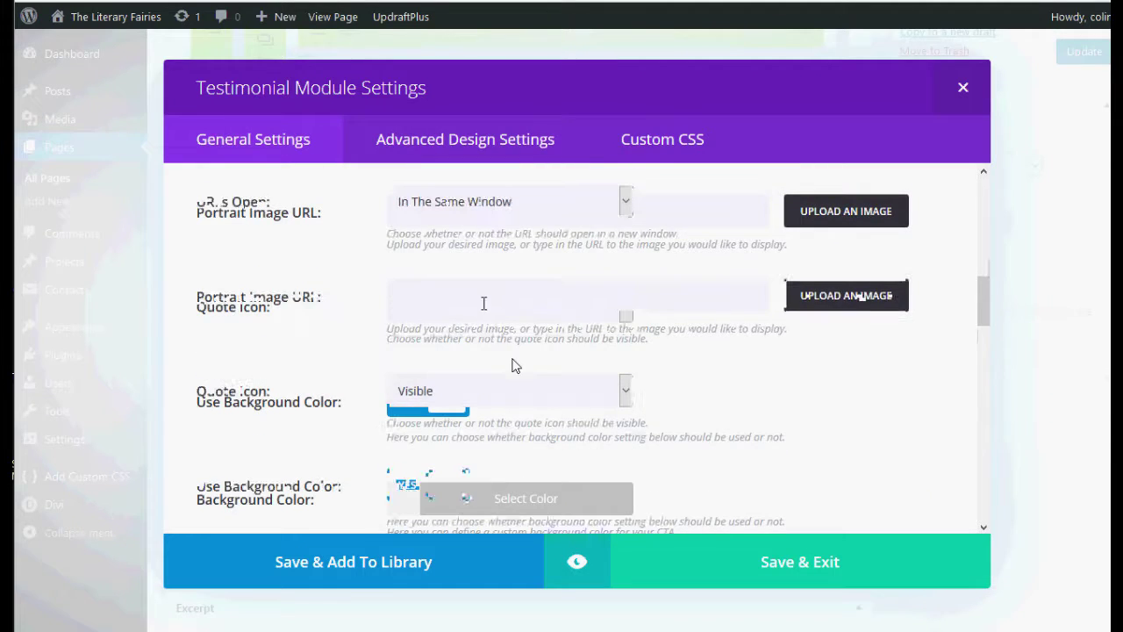
pyautogui.scroll(-5, 526, 368)
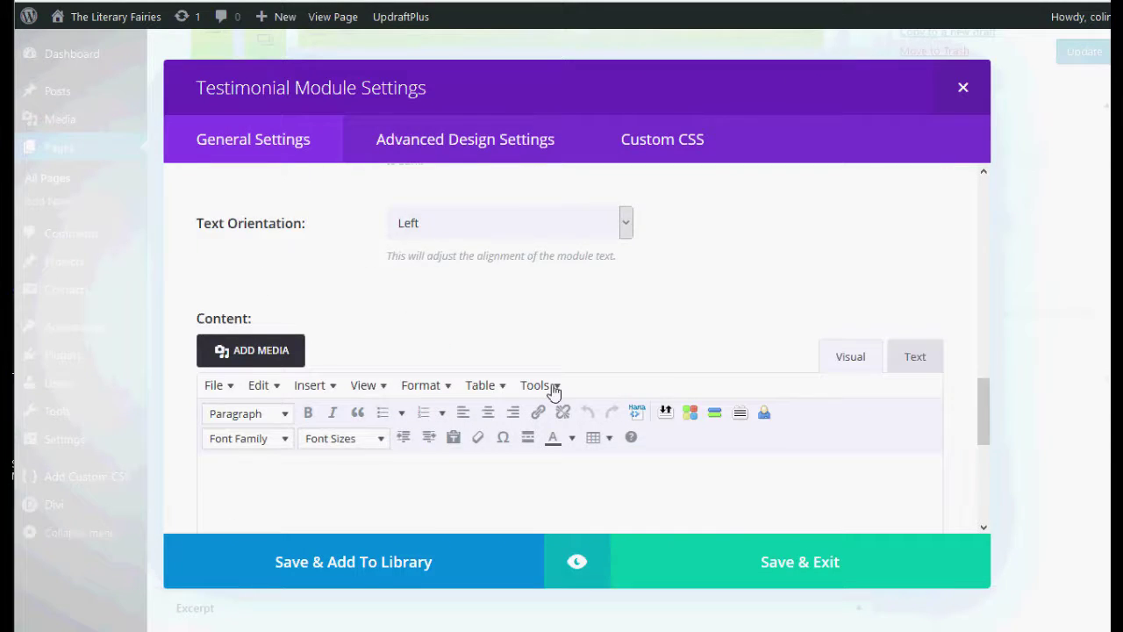
pyautogui.scroll(-1, 579, 445)
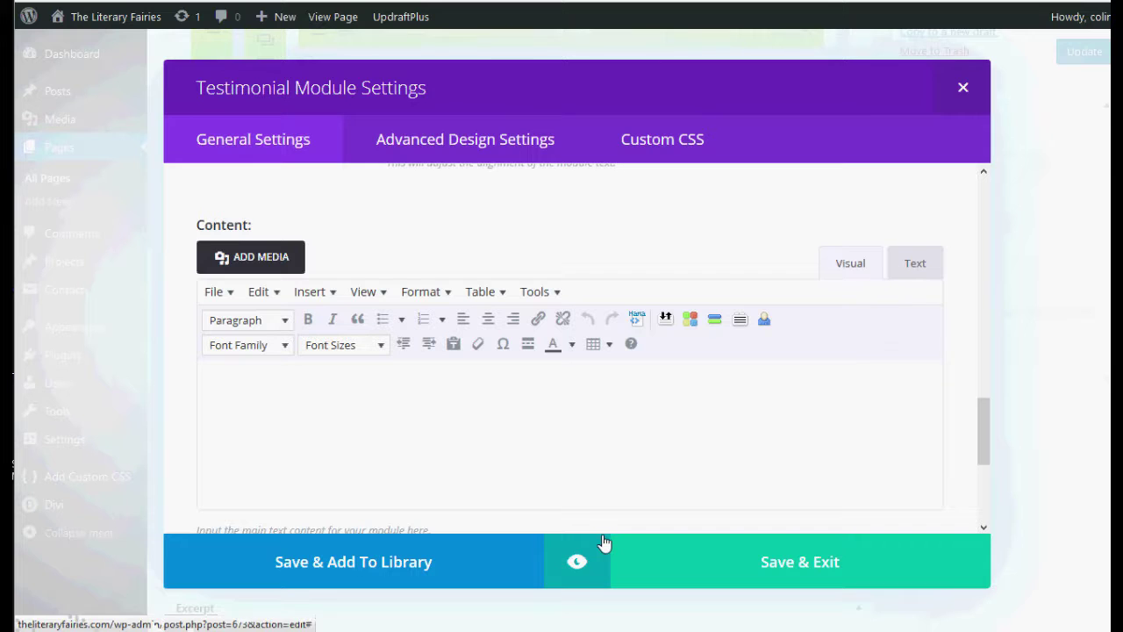
pyautogui.click(963, 87)
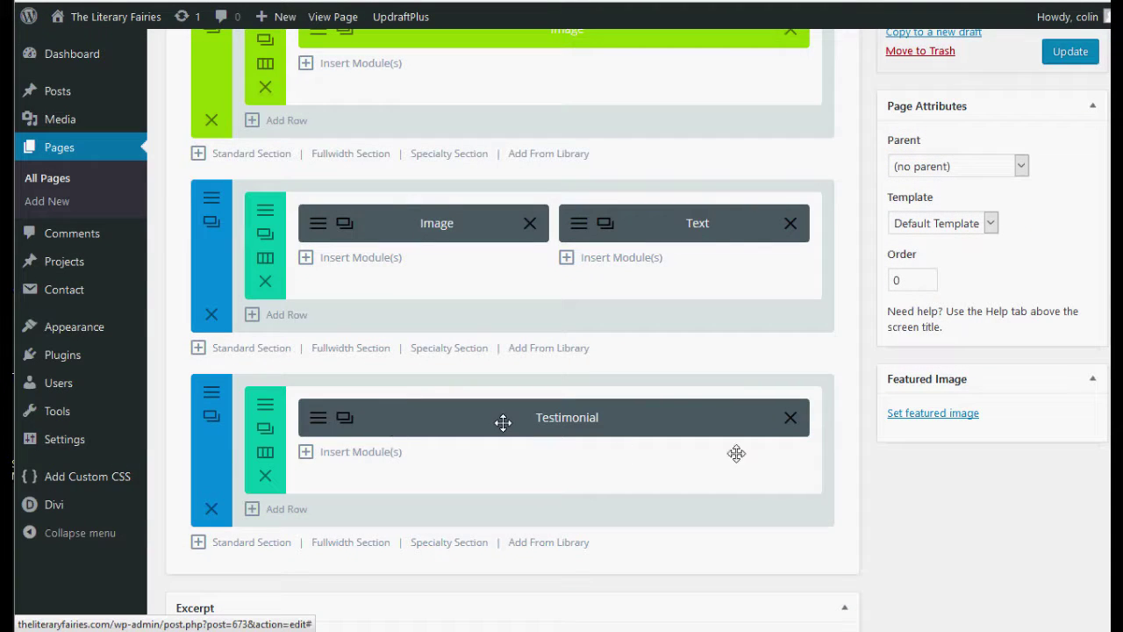
pyautogui.click(790, 417)
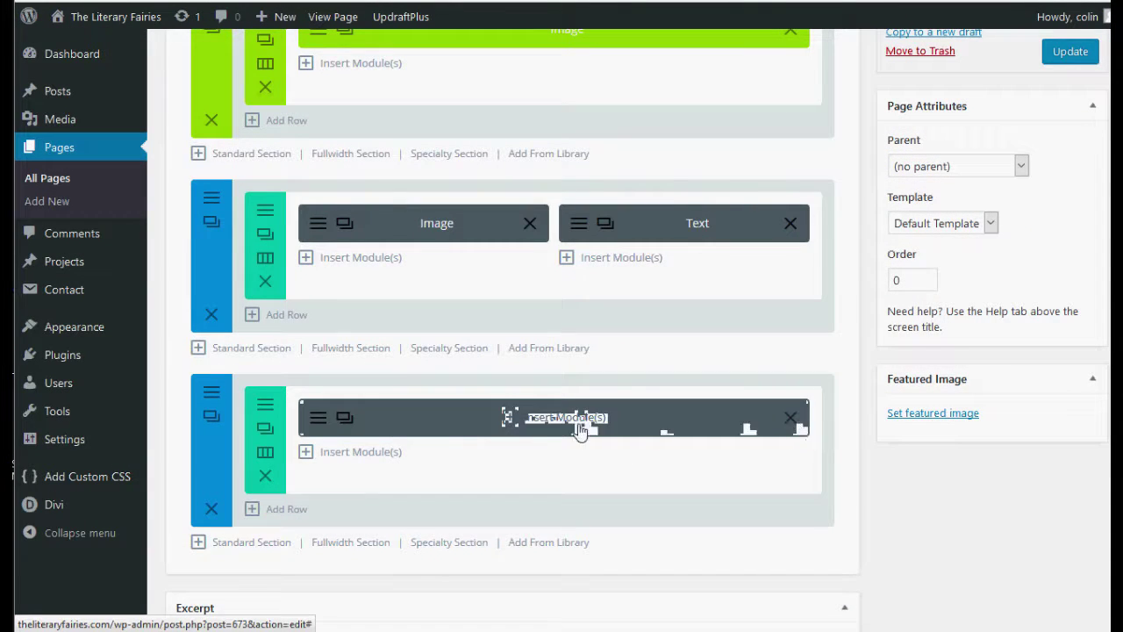
# - Insert a Divider module into the full-width row and close its settings without changes
pyautogui.click(552, 427)
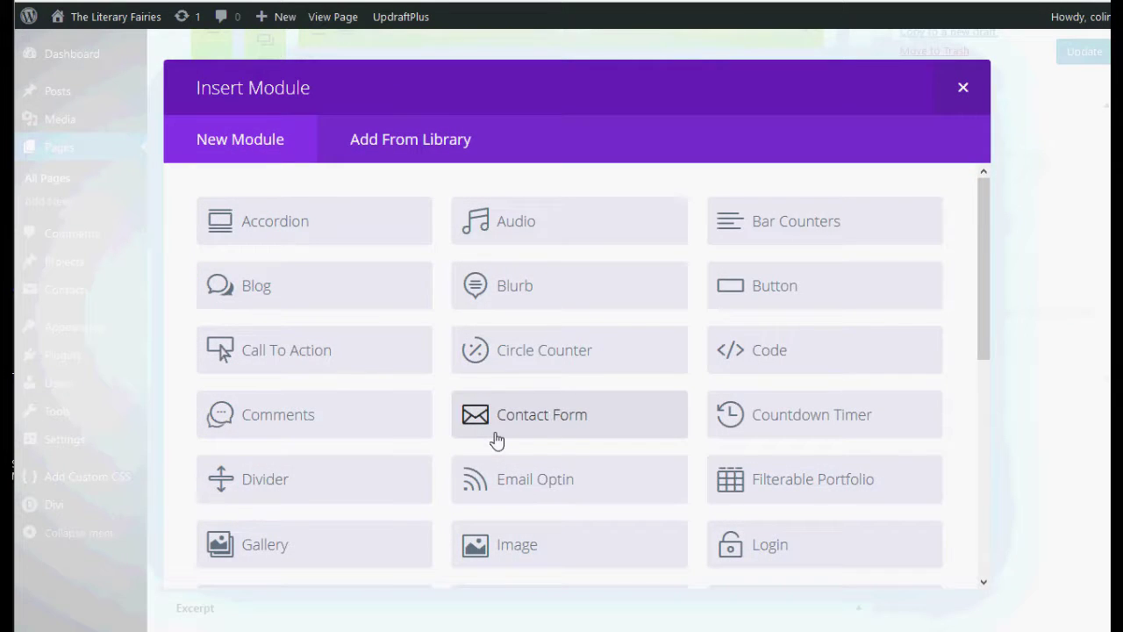
pyautogui.scroll(-2, 545, 405)
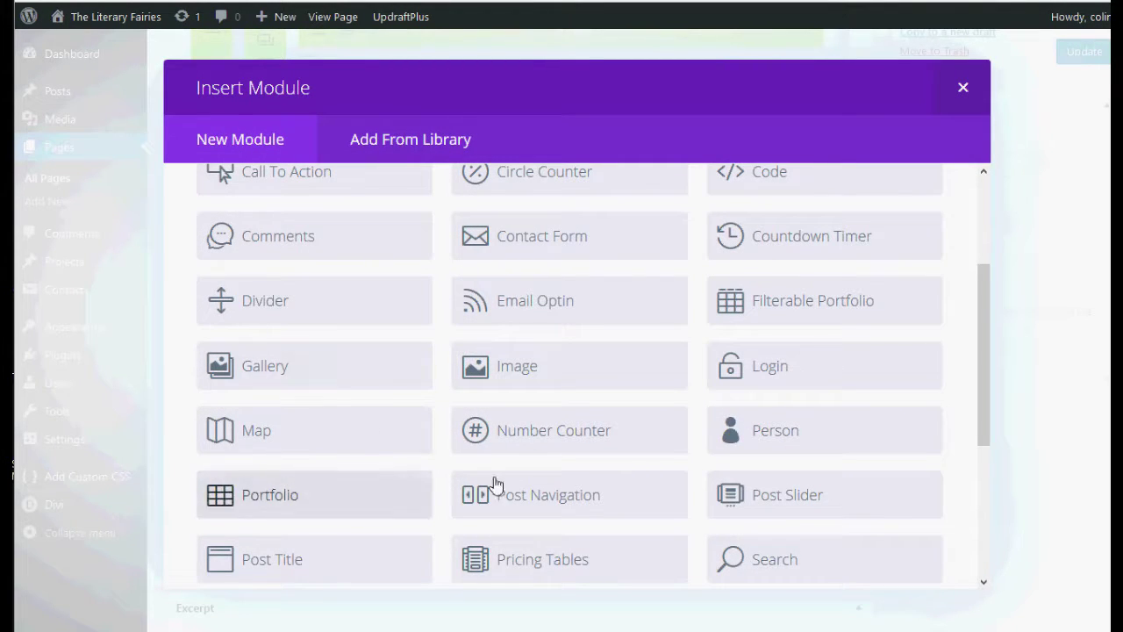
pyautogui.click(296, 307)
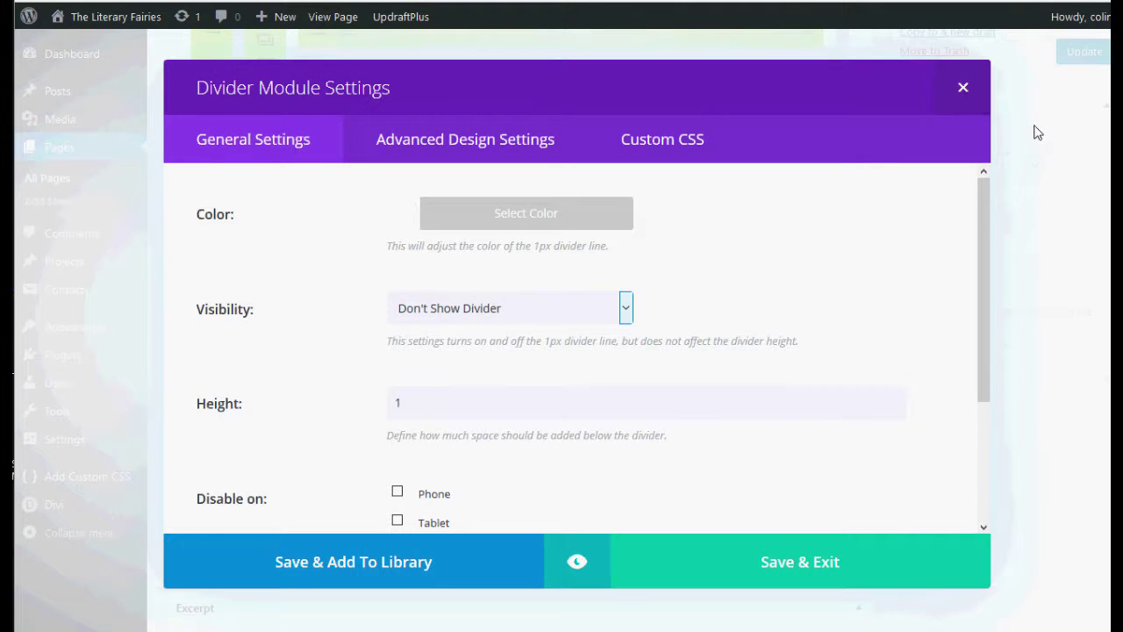
pyautogui.click(964, 91)
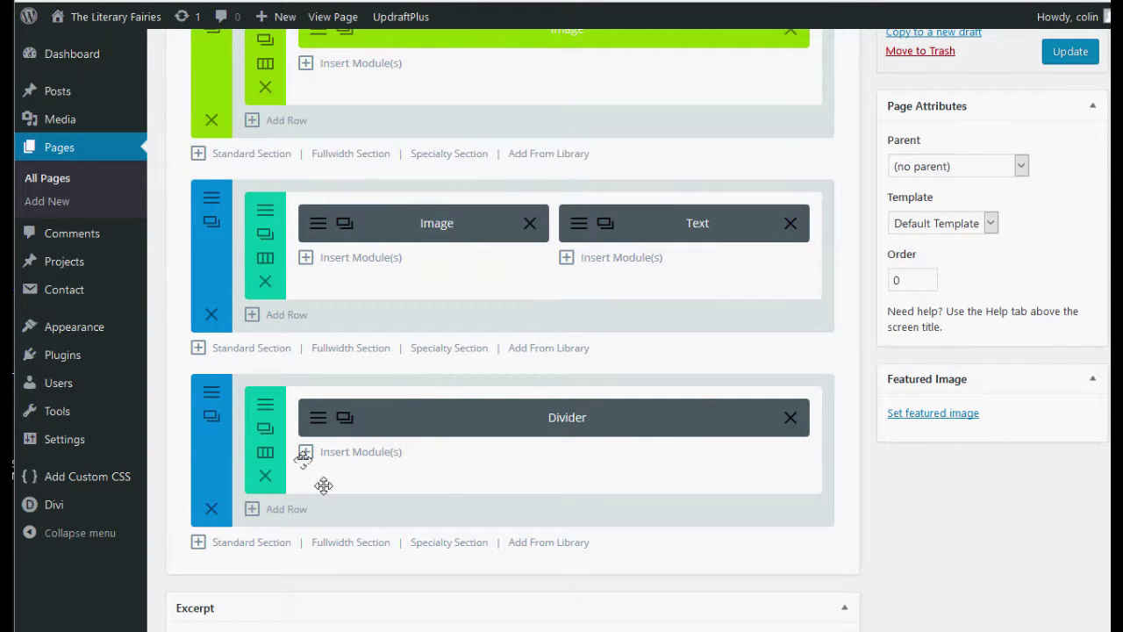
# - Insert a Countdown Timer module below the Divider, title it 34t34t and save the module with its other settings unchanged
pyautogui.click(305, 451)
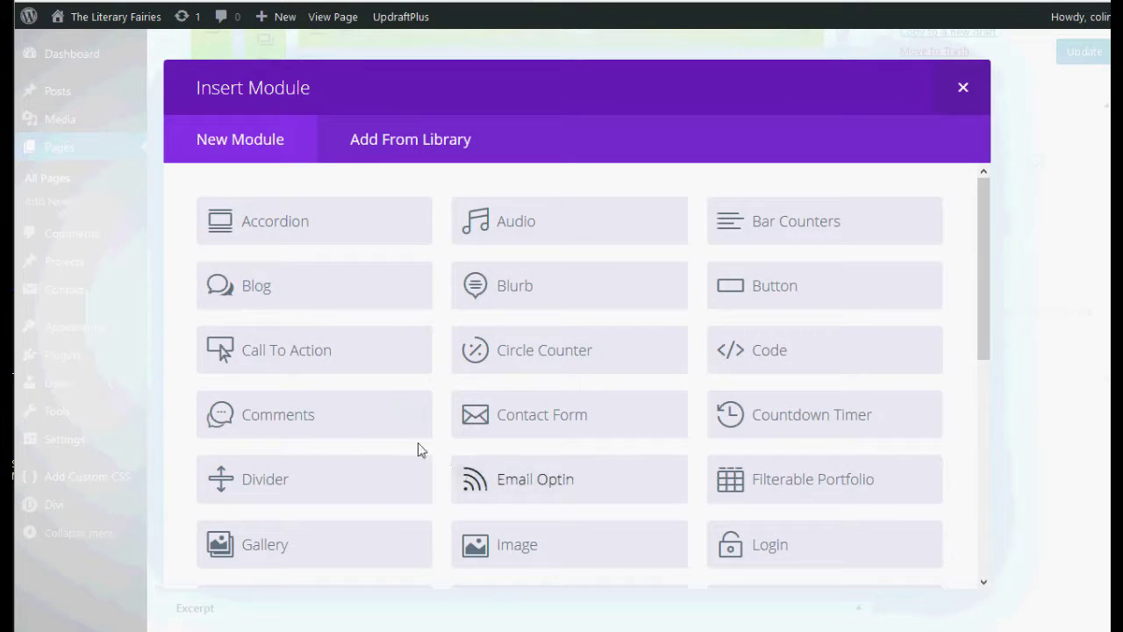
pyautogui.scroll(-2, 346, 433)
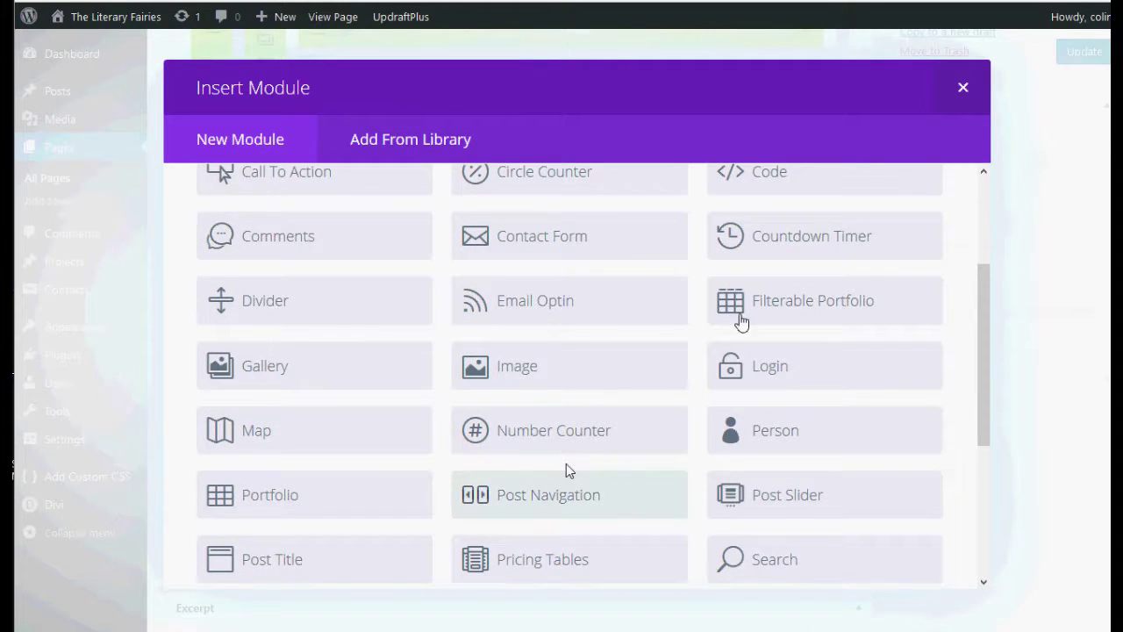
pyautogui.click(807, 243)
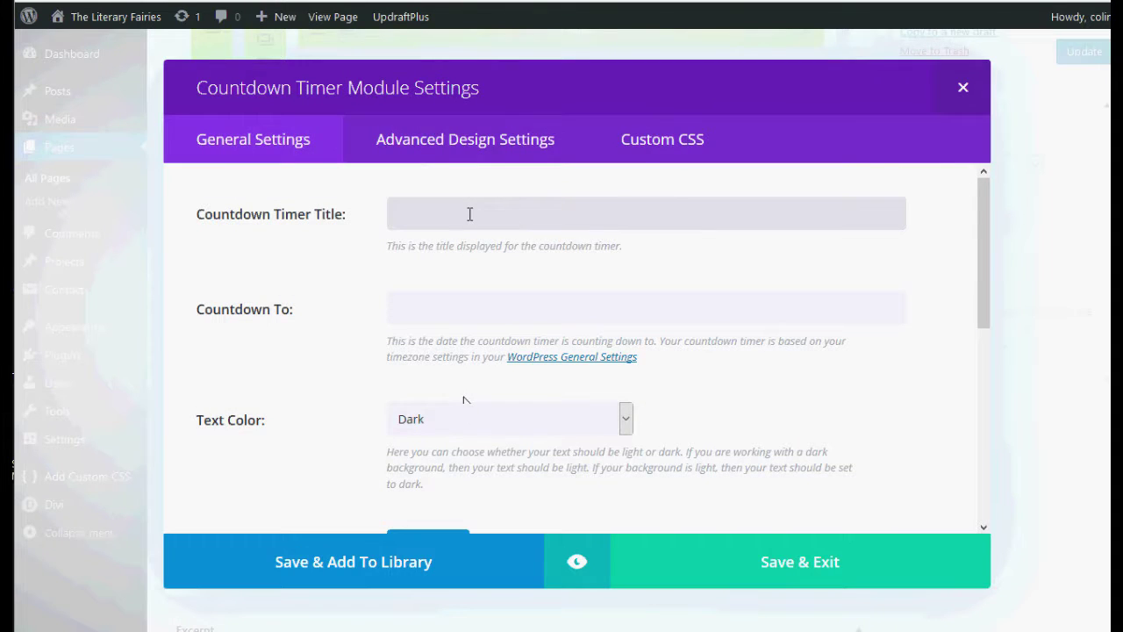
pyautogui.click(469, 213)
pyautogui.scroll(-3, 693, 409)
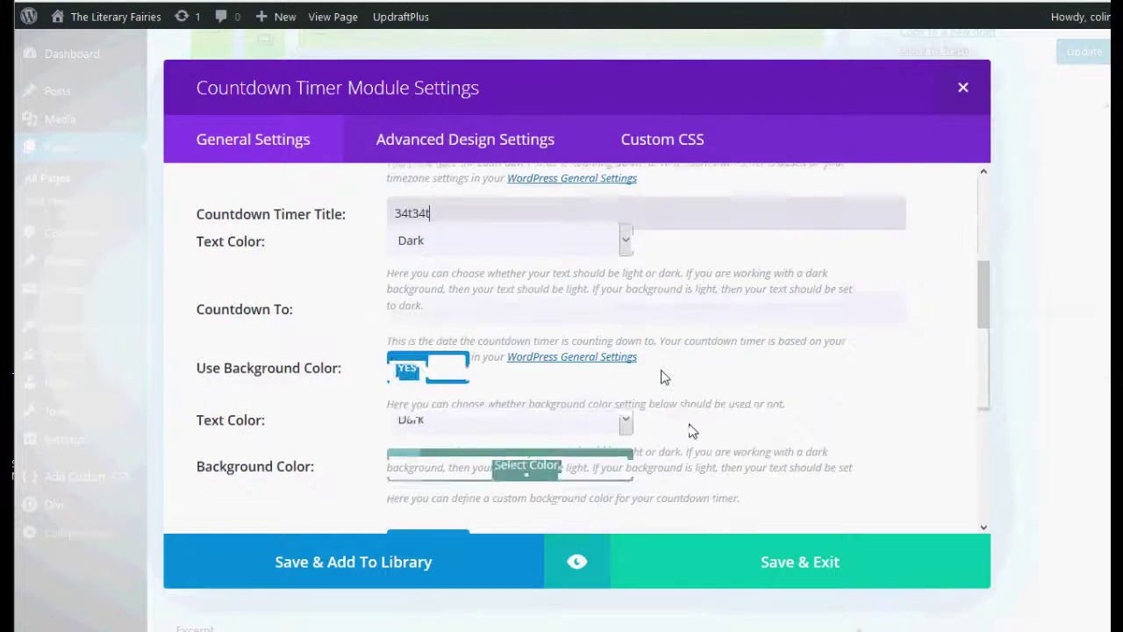
pyautogui.scroll(-3, 483, 434)
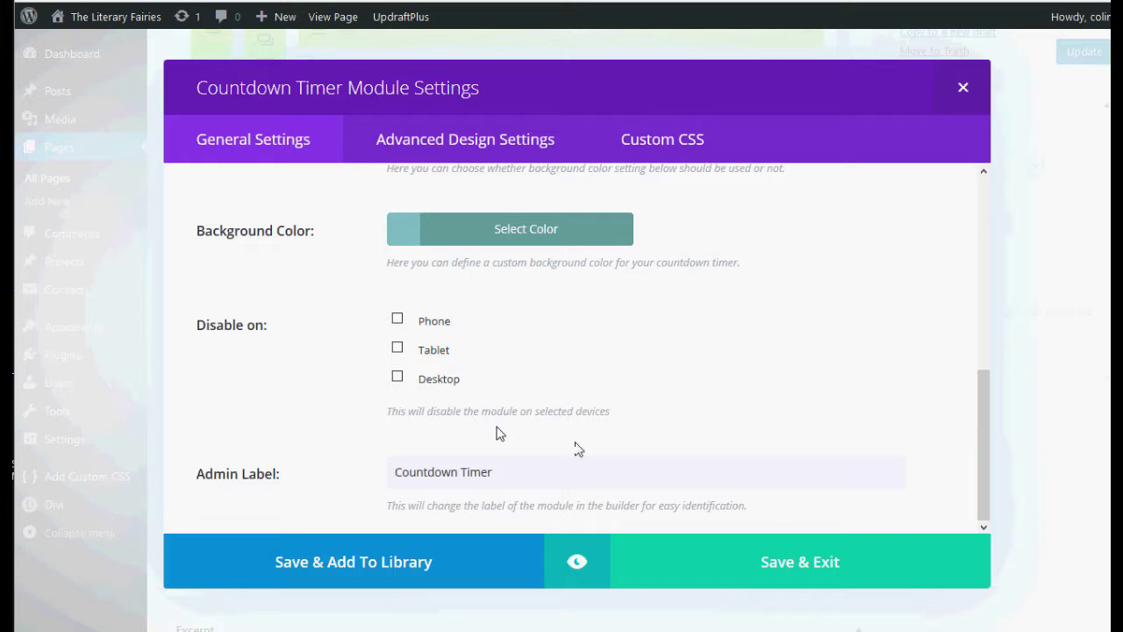
pyautogui.click(814, 561)
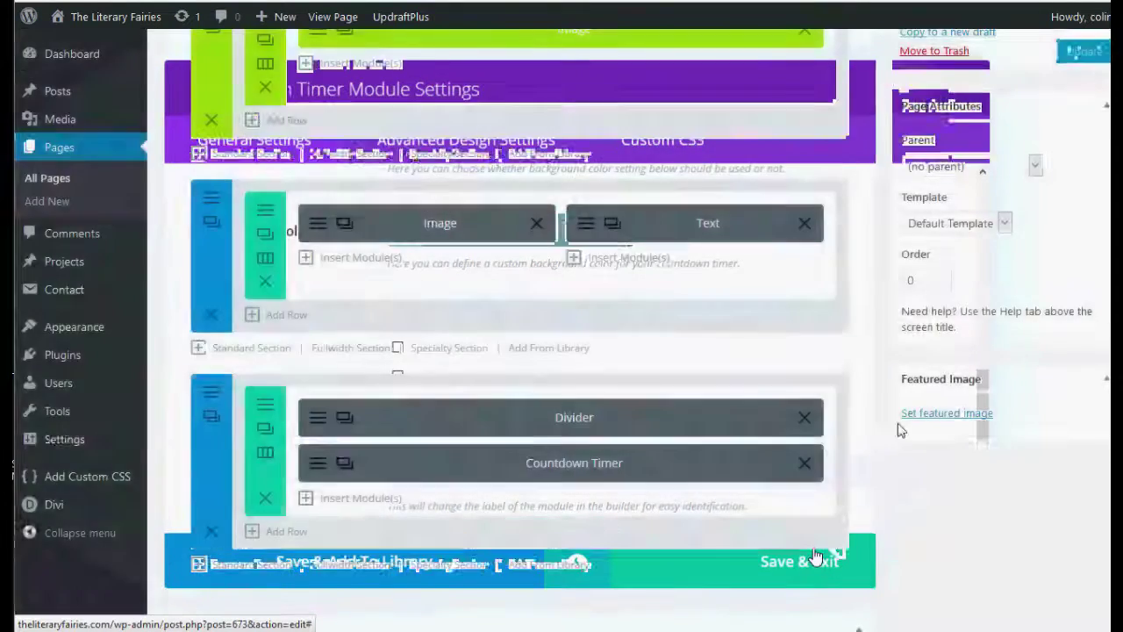
# - Update the page and view the published version from the image and text section to the countdown timer
pyautogui.click(1070, 51)
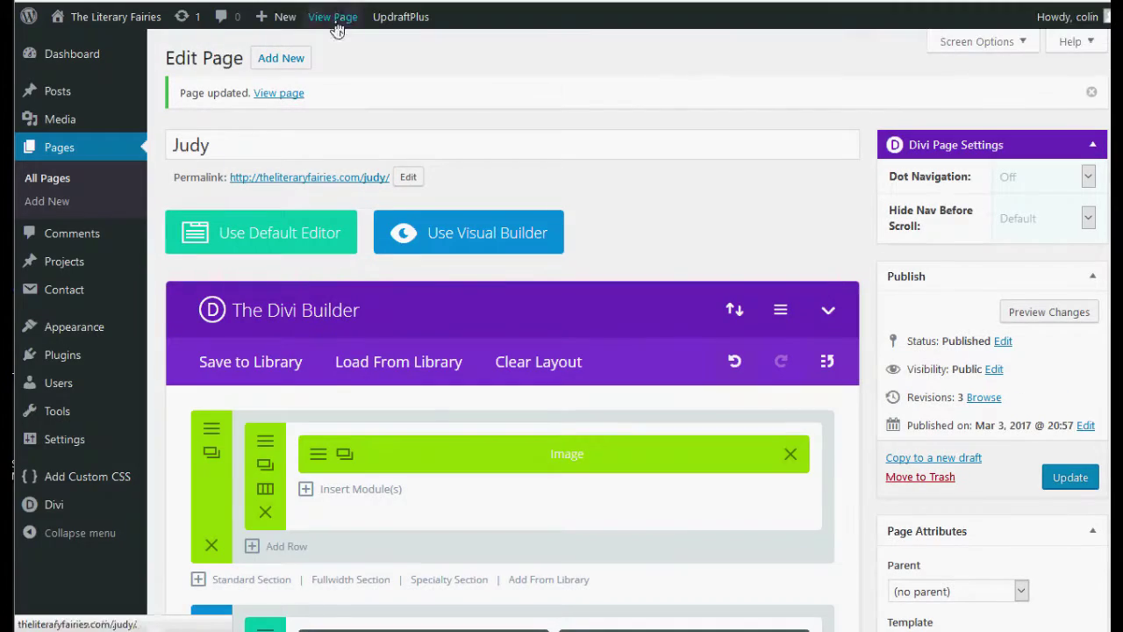
pyautogui.click(375, 36)
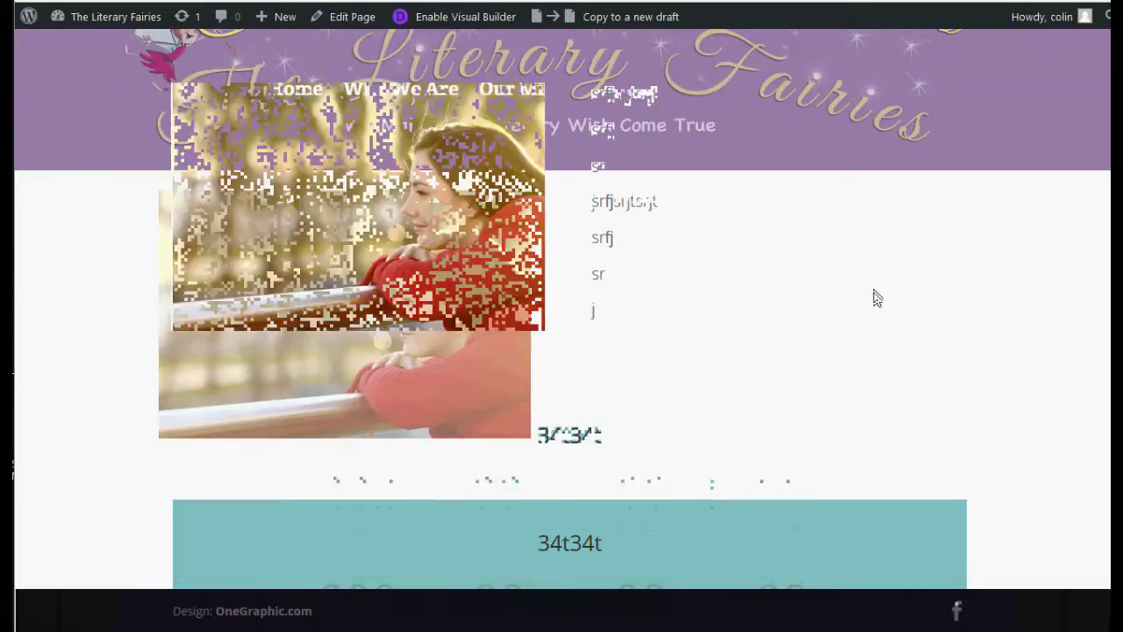
pyautogui.scroll(-2, 877, 303)
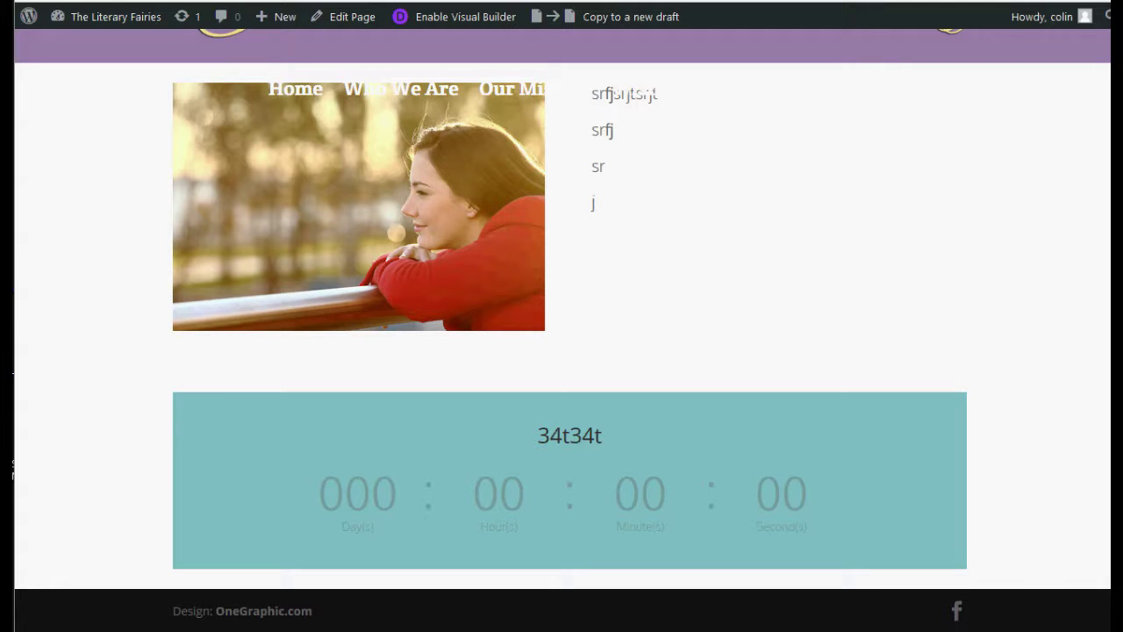
pyautogui.scroll(3, 562, 316)
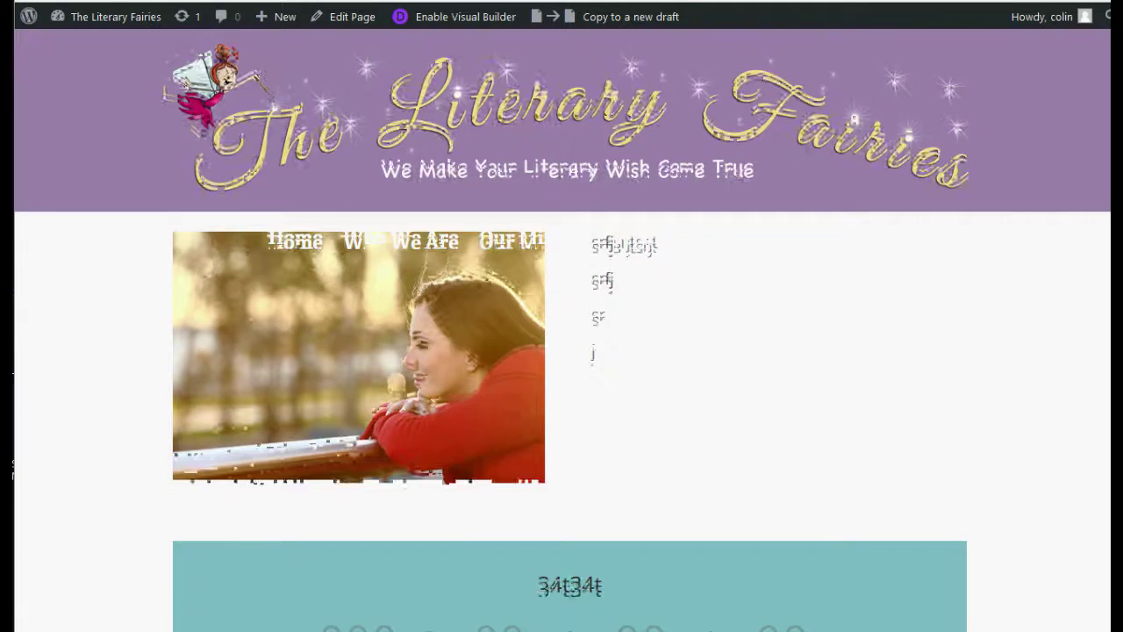
# - Reopen the page for editing and delete the Countdown Timer module below the Divider
pyautogui.click(353, 19)
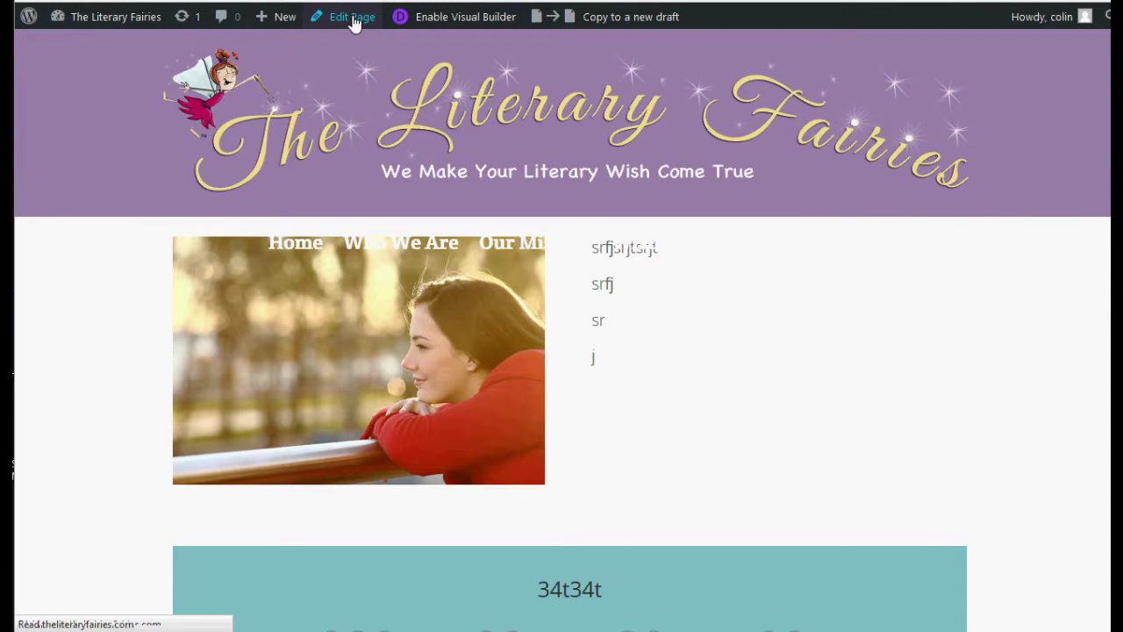
pyautogui.scroll(-5, 566, 322)
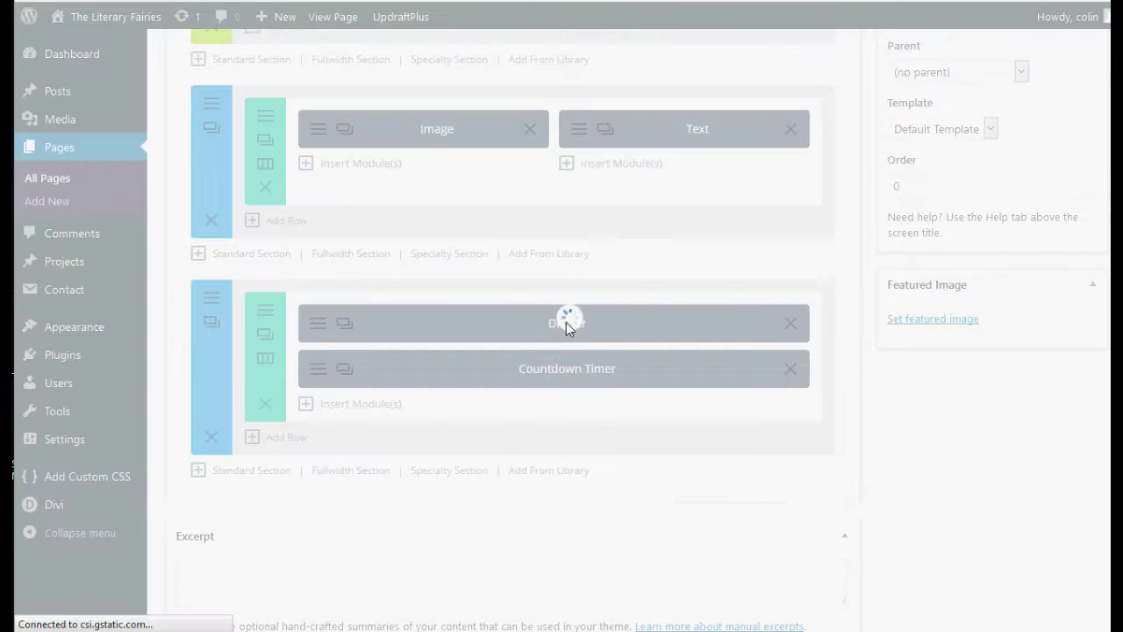
pyautogui.scroll(-3, 521, 326)
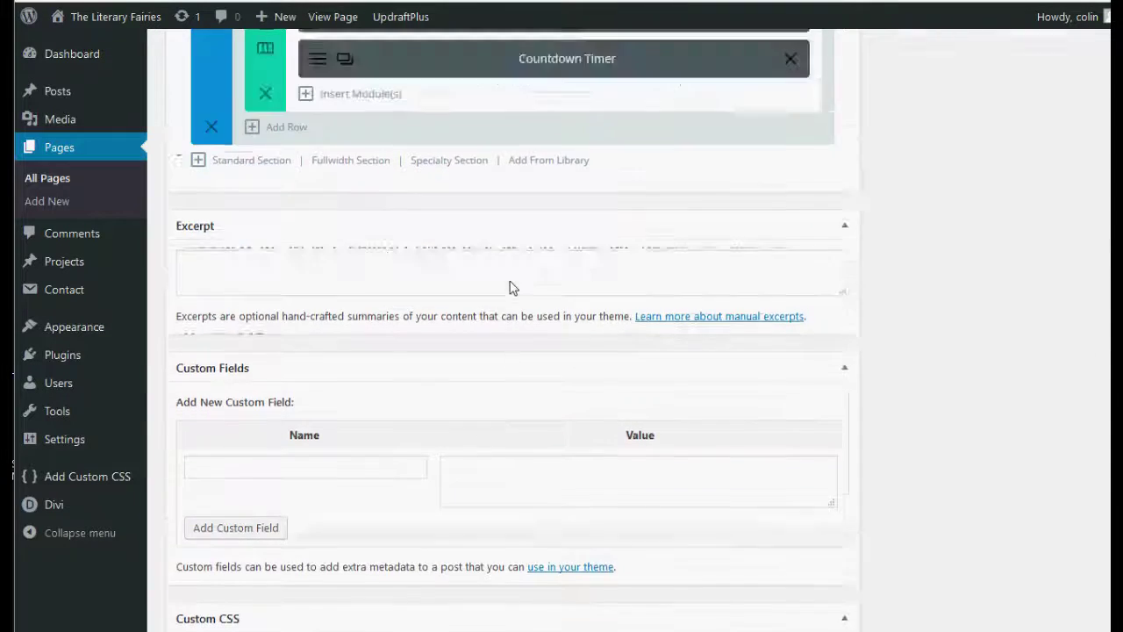
pyautogui.scroll(4, 394, 351)
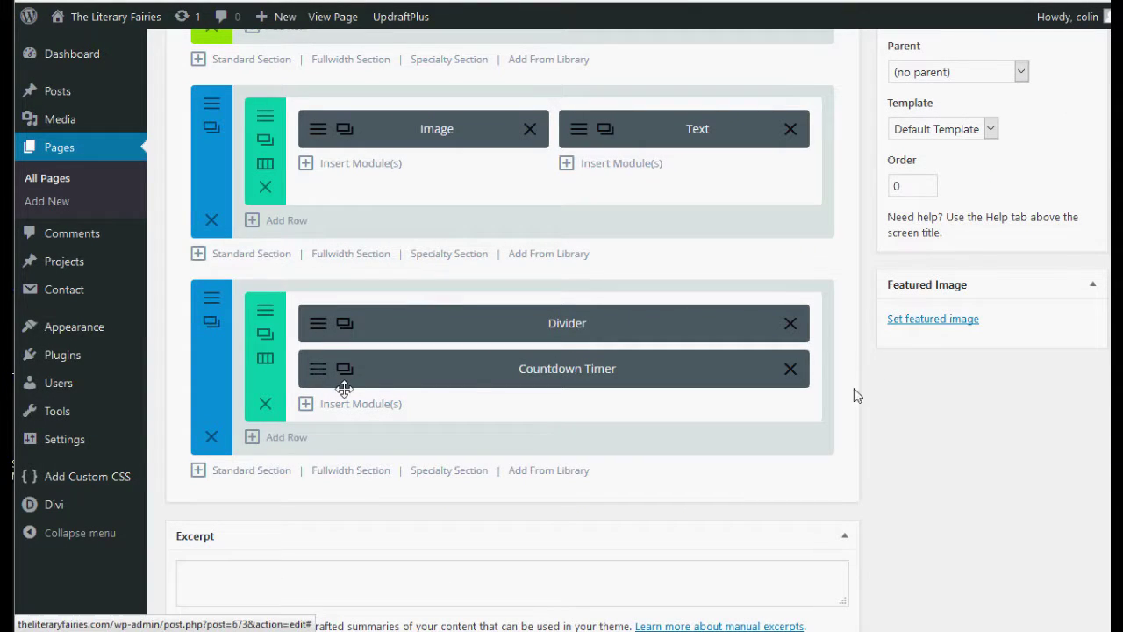
pyautogui.scroll(-1, 801, 377)
pyautogui.click(793, 372)
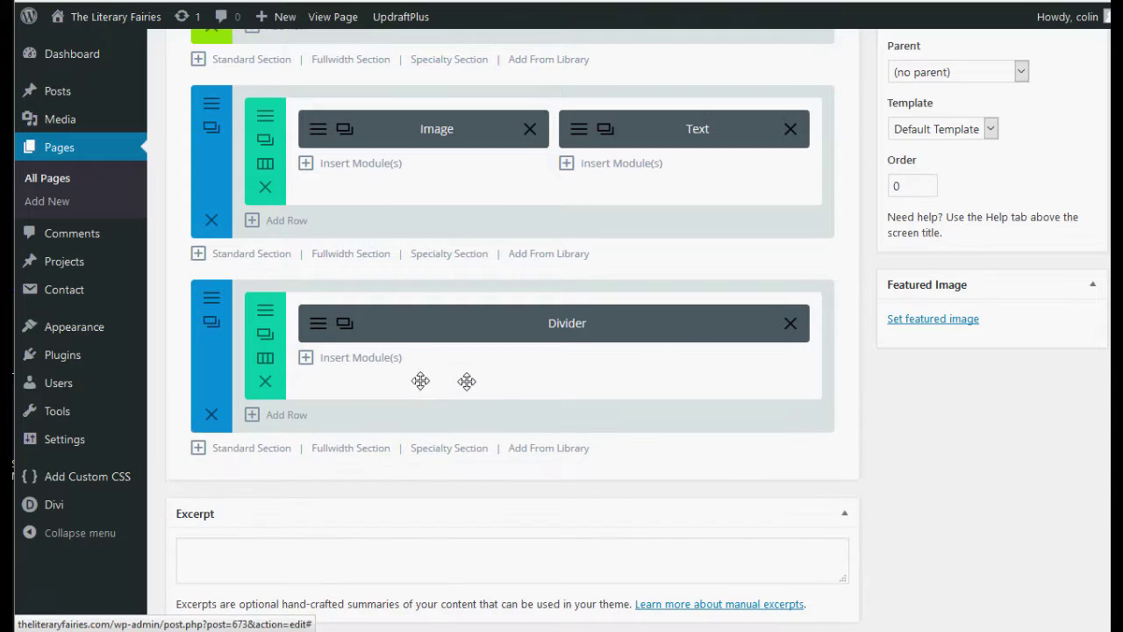
# - Browse the full list of available modules for the Divider's row and close it without inserting one
pyautogui.click(305, 358)
pyautogui.scroll(-5, 377, 383)
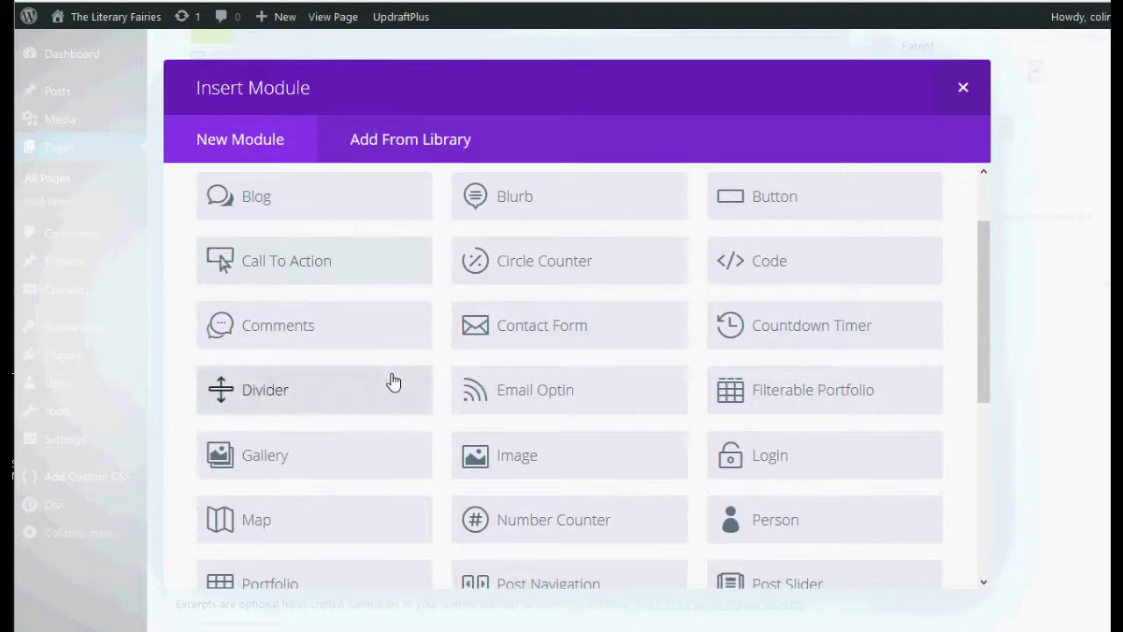
pyautogui.scroll(-3, 393, 391)
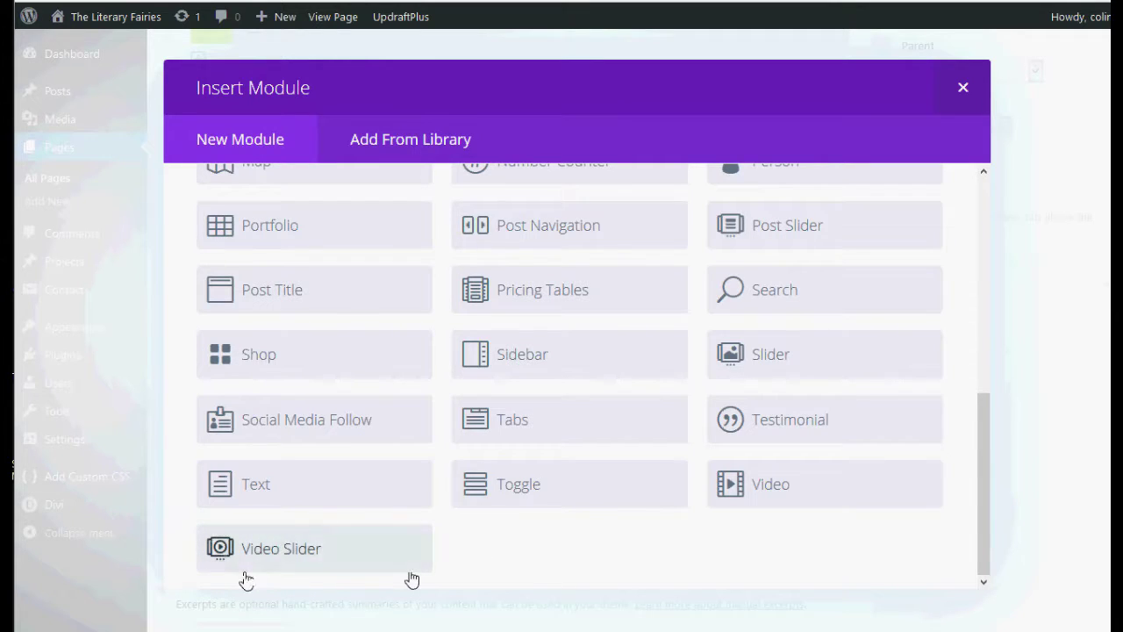
pyautogui.scroll(5, 601, 418)
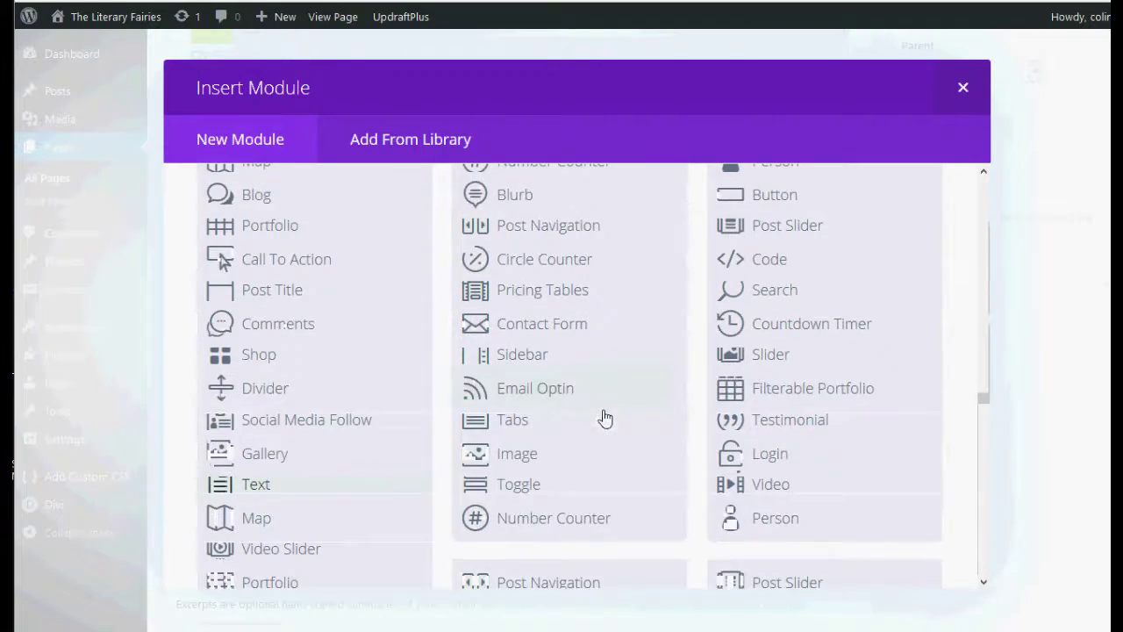
pyautogui.click(963, 88)
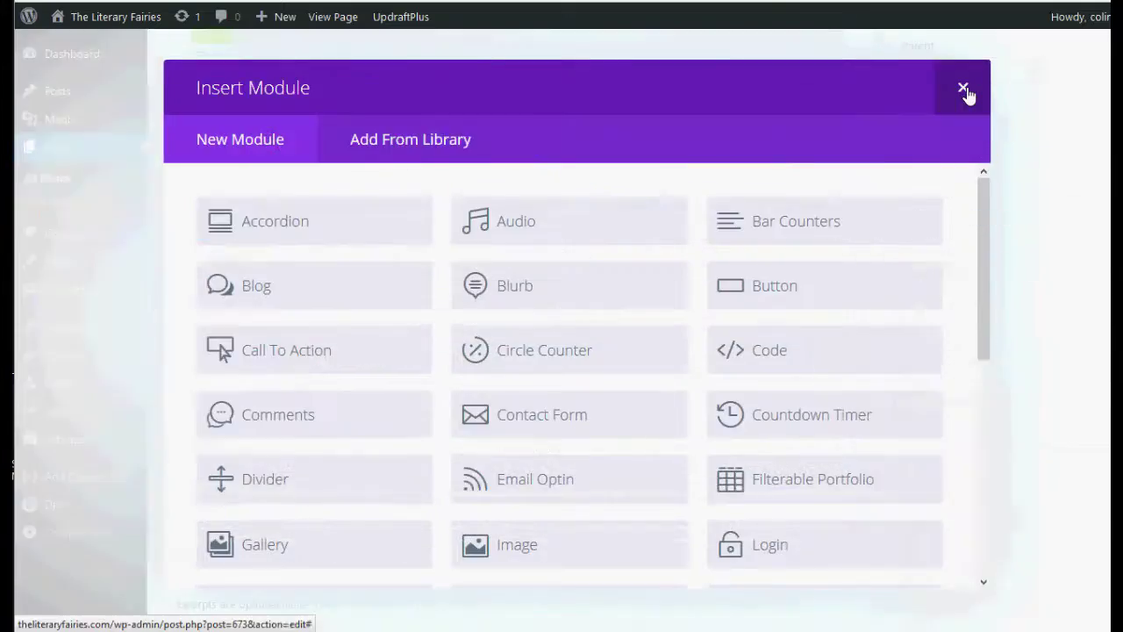
pyautogui.click(963, 89)
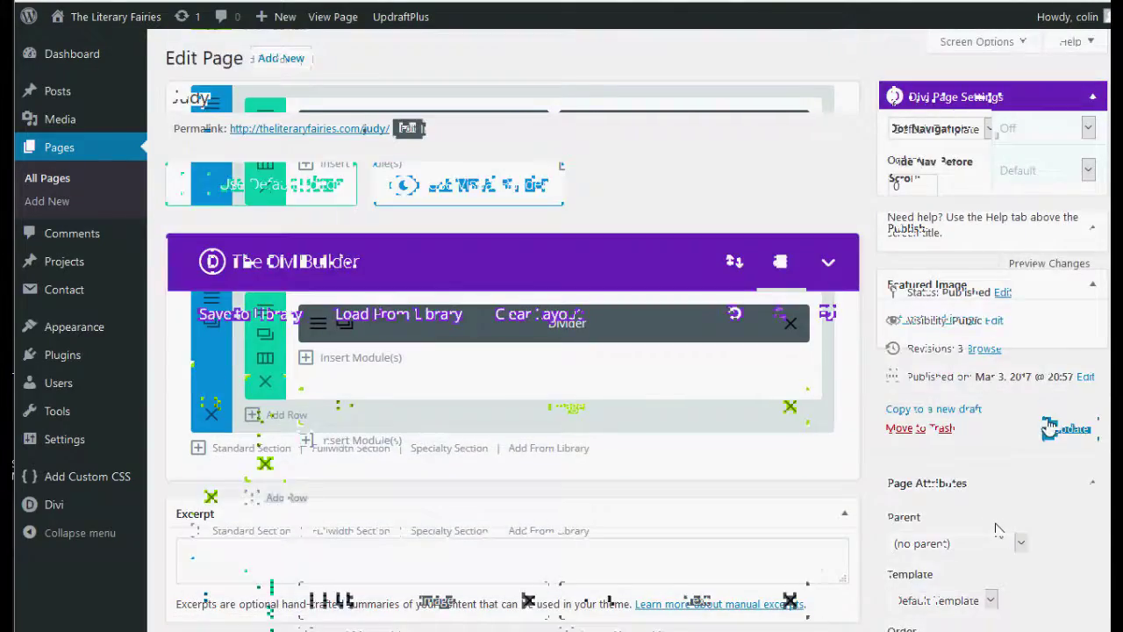